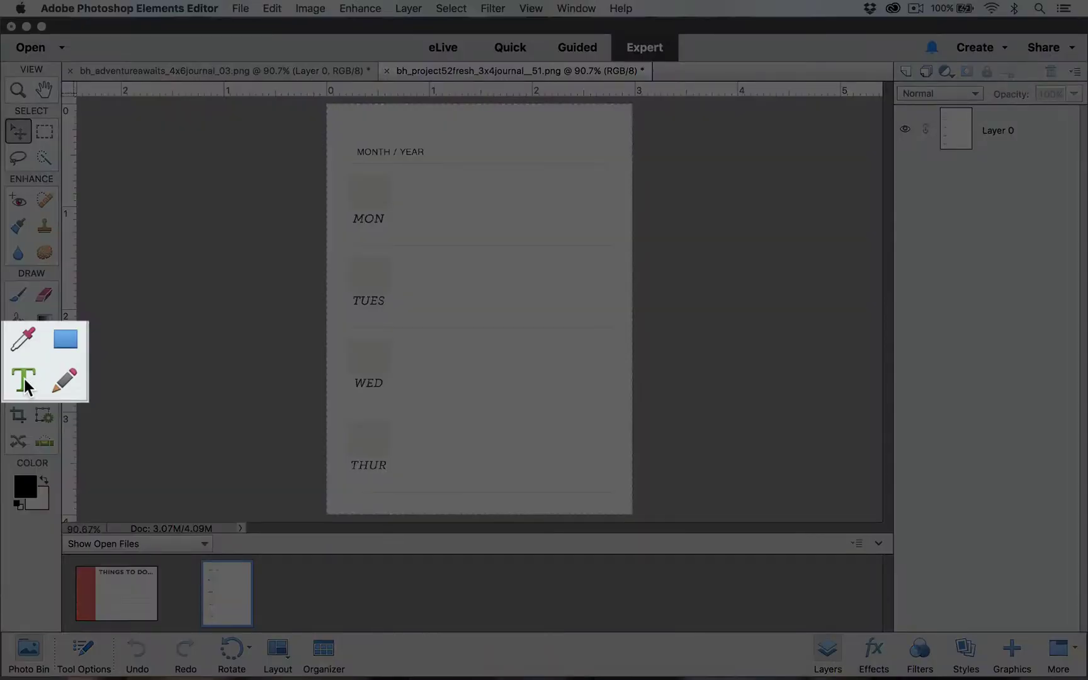
Switch to the Type tool and keep Kristina Regular as the font.
{"action": "left_click", "coordinate": [18, 375]}
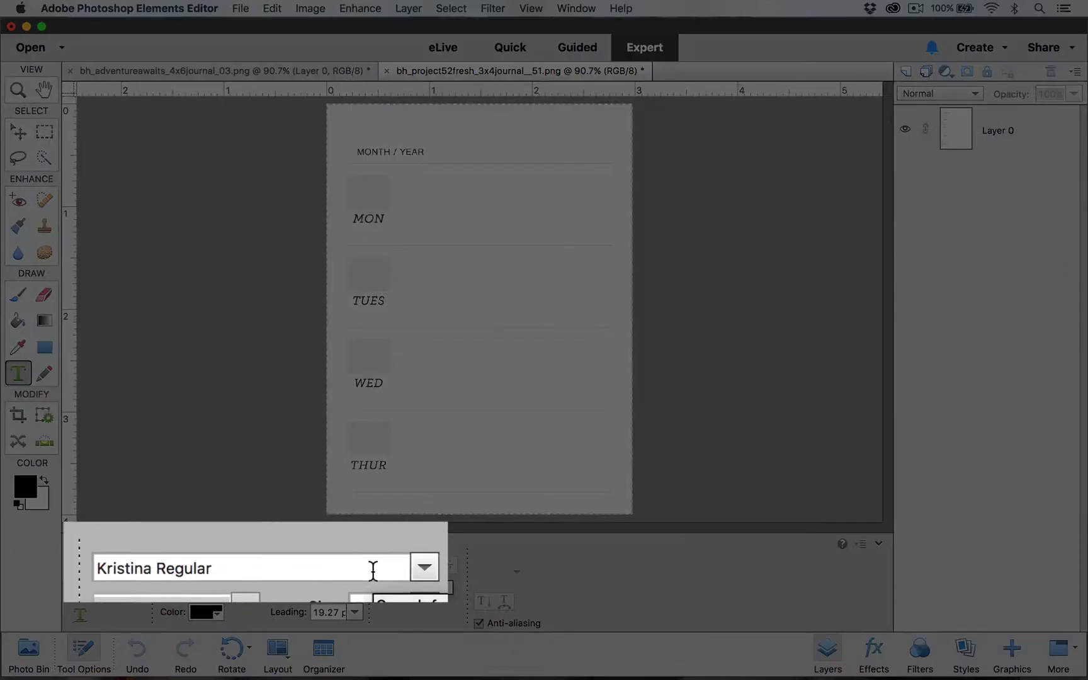
{"action": "left_click", "coordinate": [325, 568]}
{"action": "left_click", "coordinate": [372, 568]}
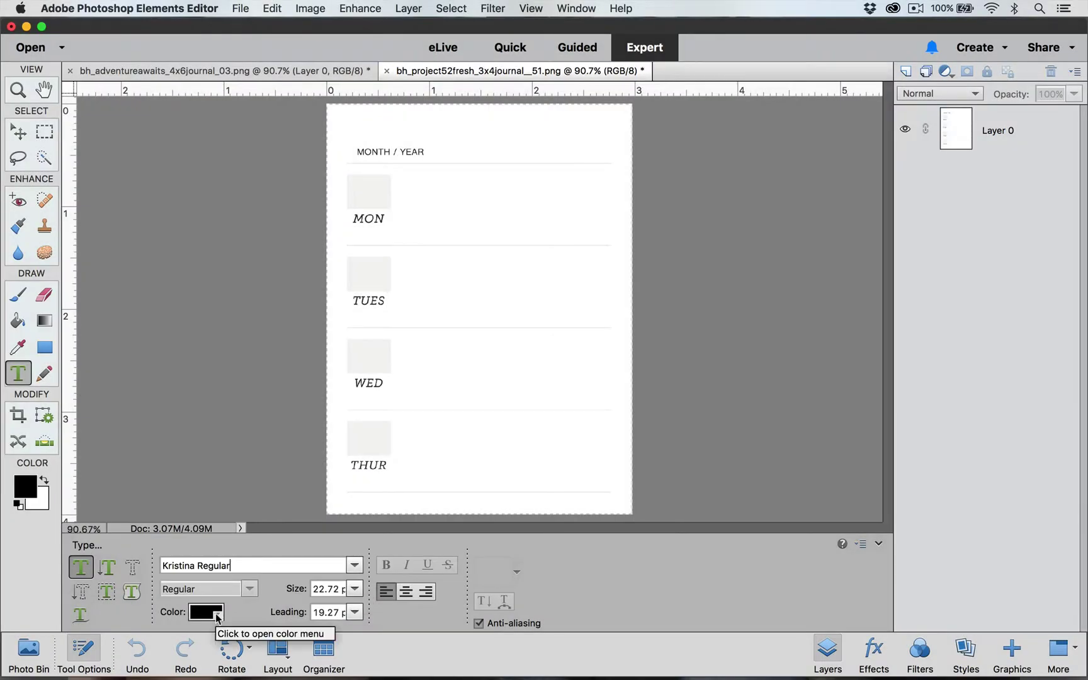
Try dark grey 5e5c5b as the text colour, then revert to black 000000.
{"action": "left_click", "coordinate": [217, 616]}
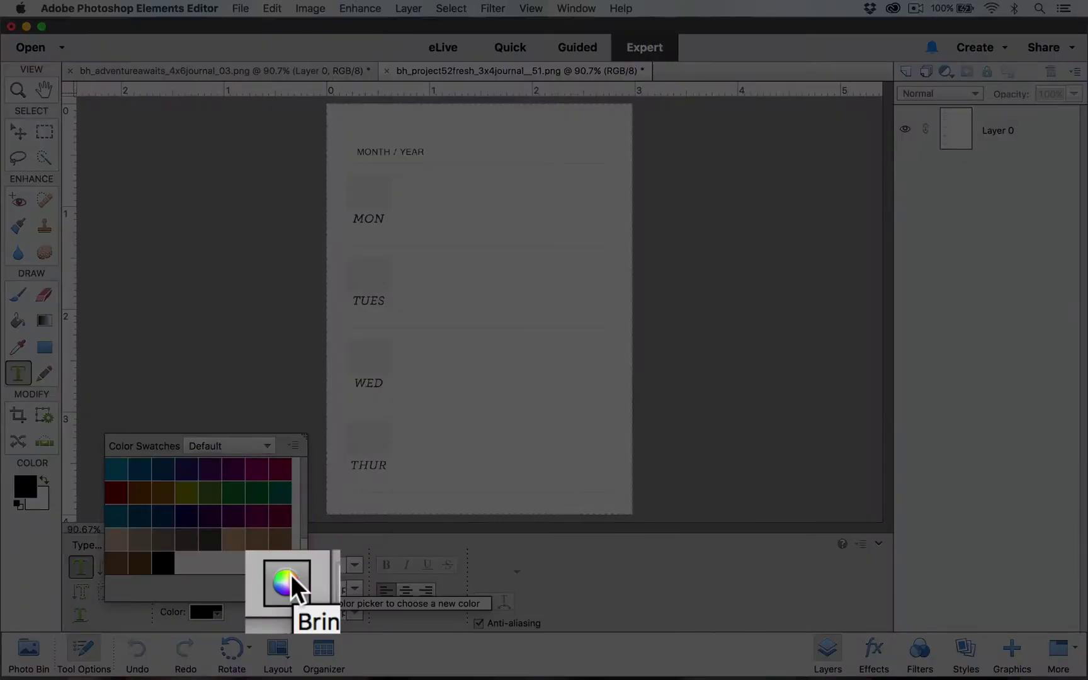
{"action": "left_click", "coordinate": [289, 579]}
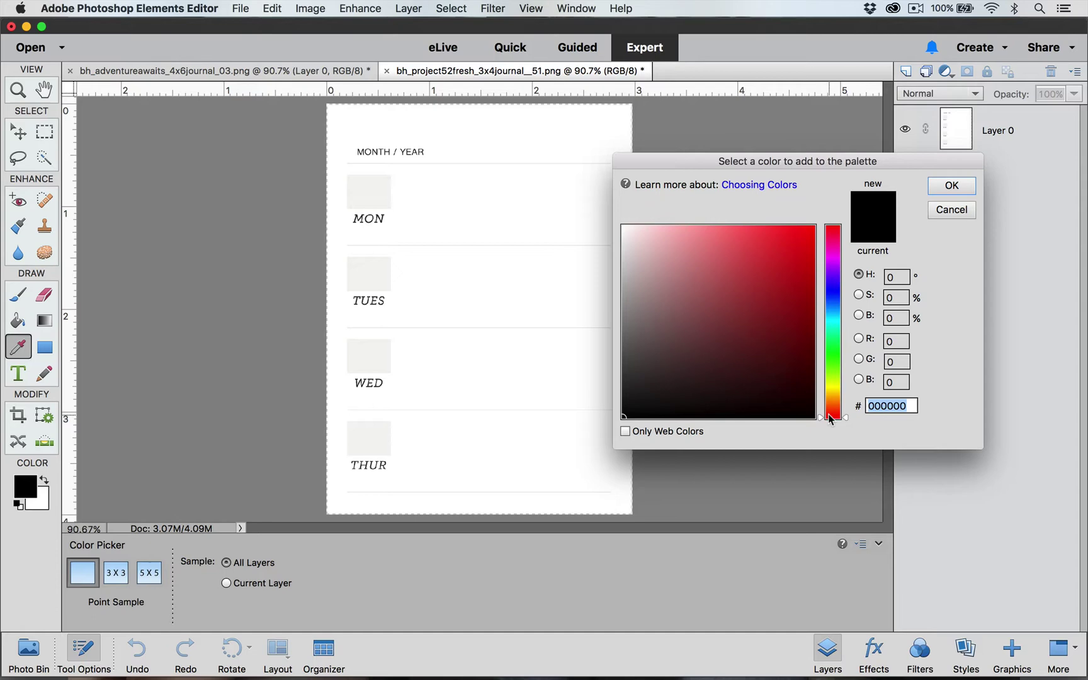
{"action": "type", "text": "5e5c5b"}
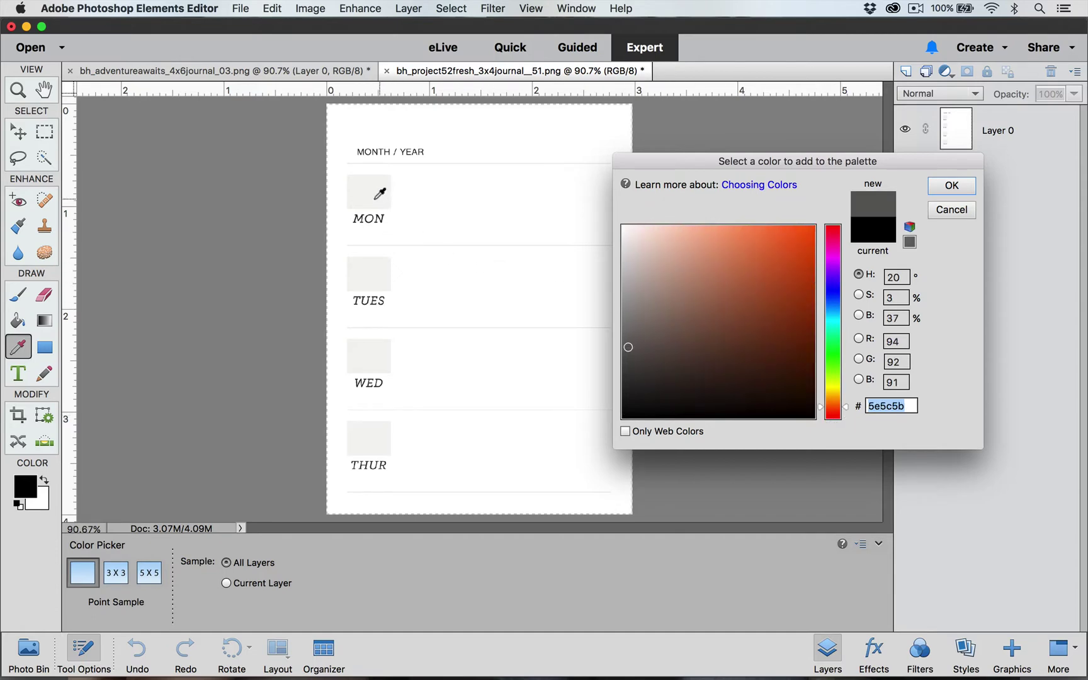
{"action": "left_click", "coordinate": [912, 403]}
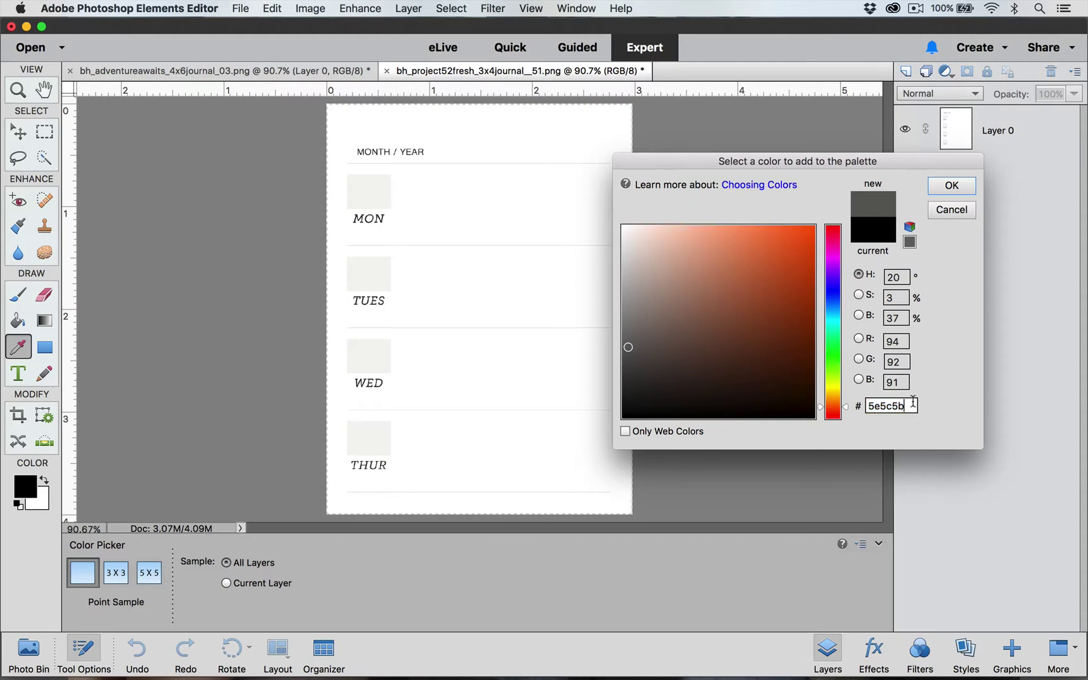
{"action": "left_click", "coordinate": [874, 230]}
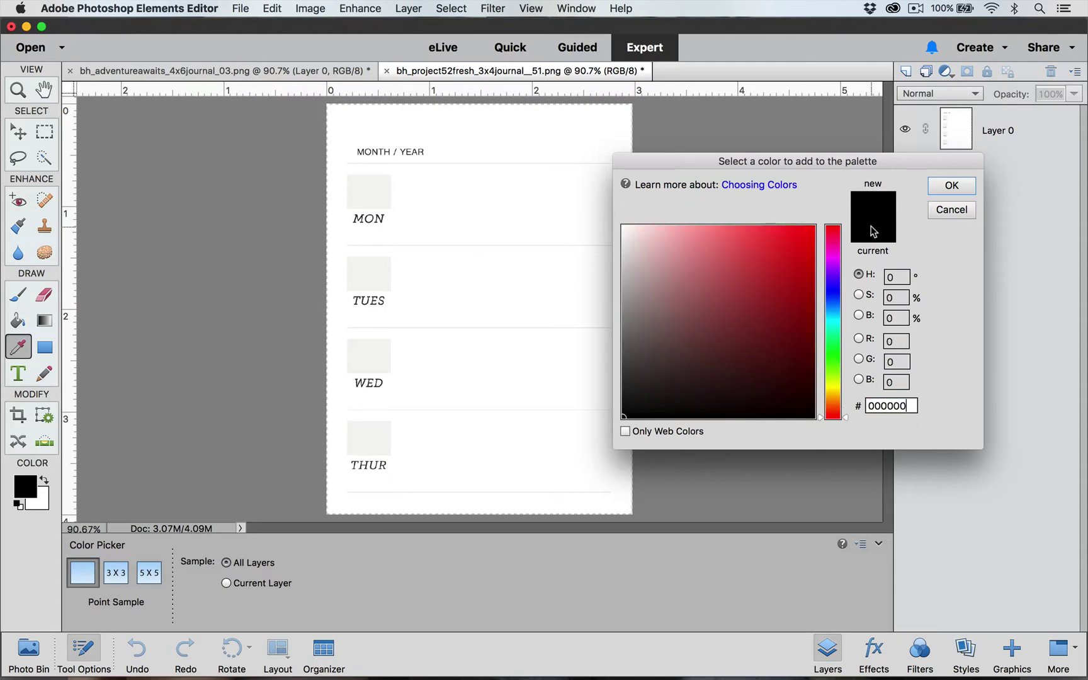
Add 'January 2017' in black beside MONTH / YEAR and nudge it slightly down.
{"action": "left_click", "coordinate": [952, 186]}
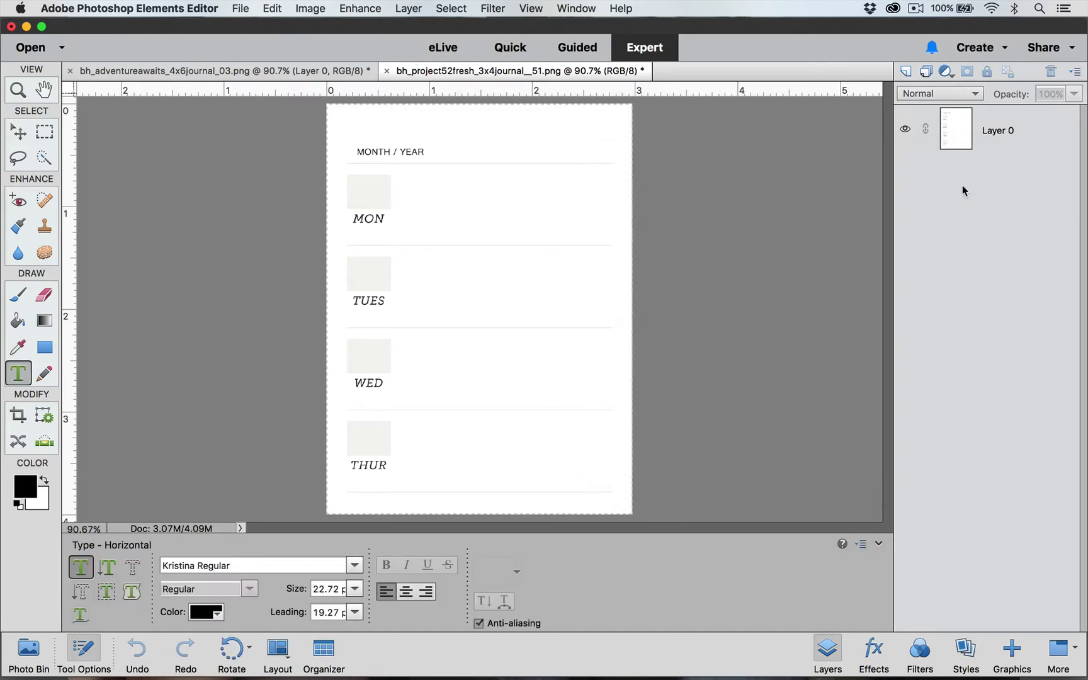
{"action": "key", "text": "t"}
{"action": "left_click", "coordinate": [443, 151]}
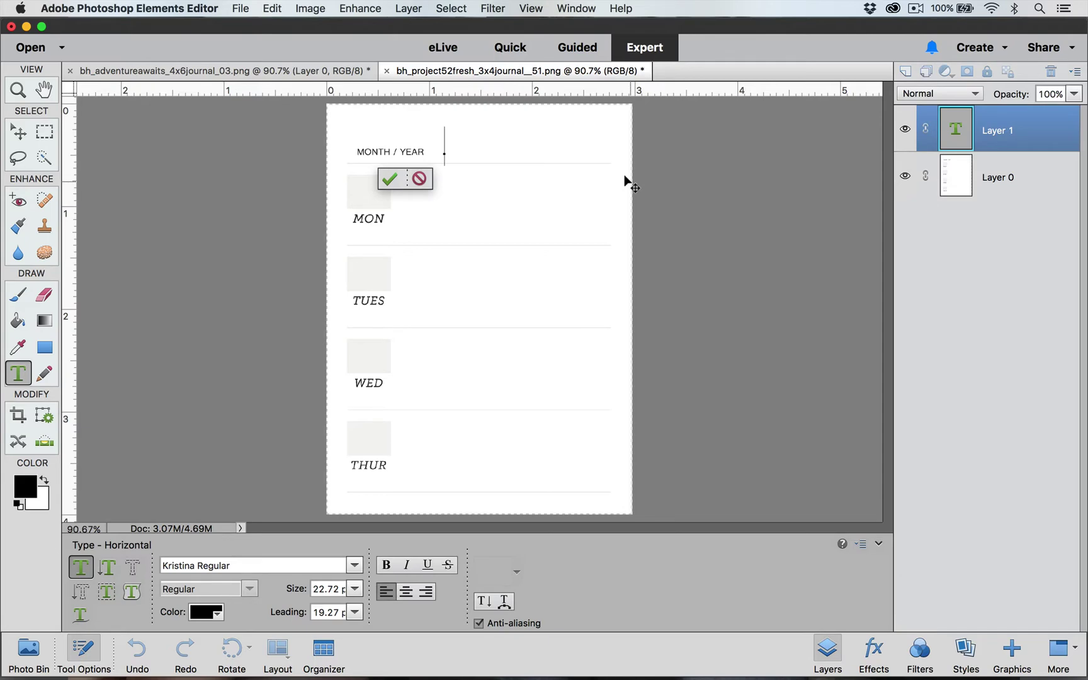
{"action": "type", "text": "Jan"}
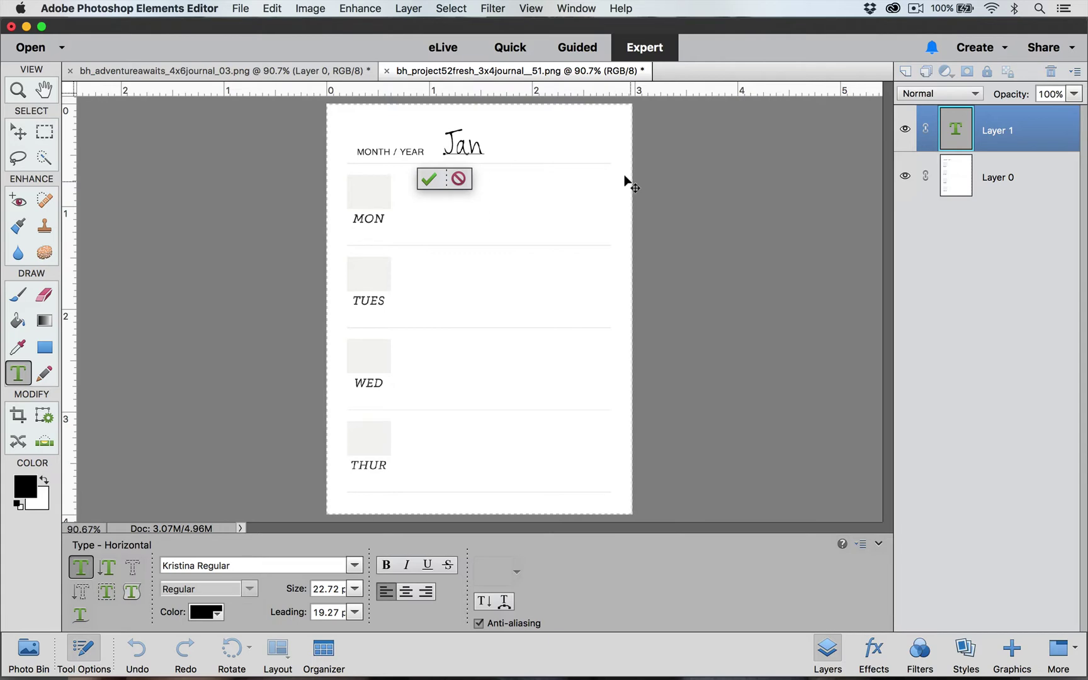
{"action": "type", "text": "uary 2"}
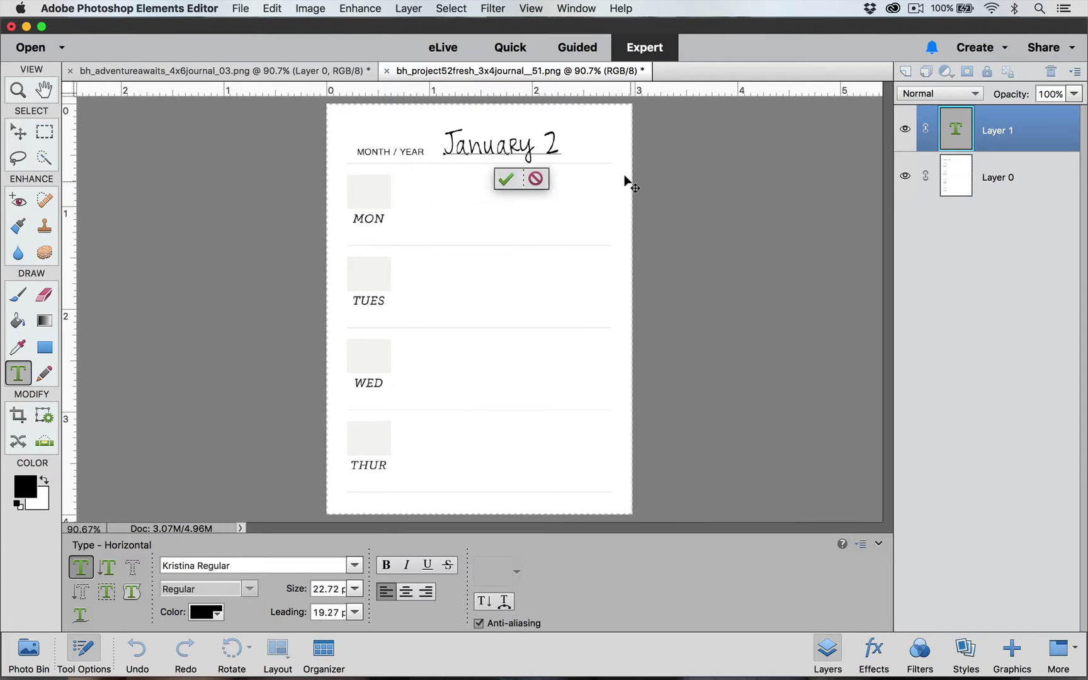
{"action": "type", "text": "017"}
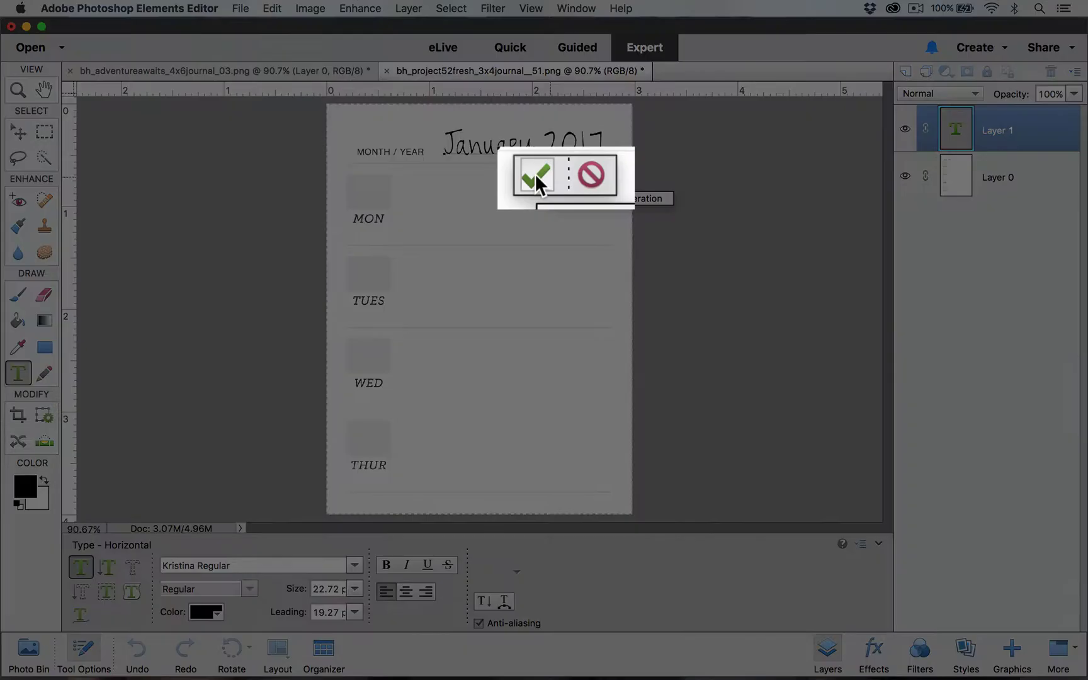
{"action": "left_click", "coordinate": [534, 173]}
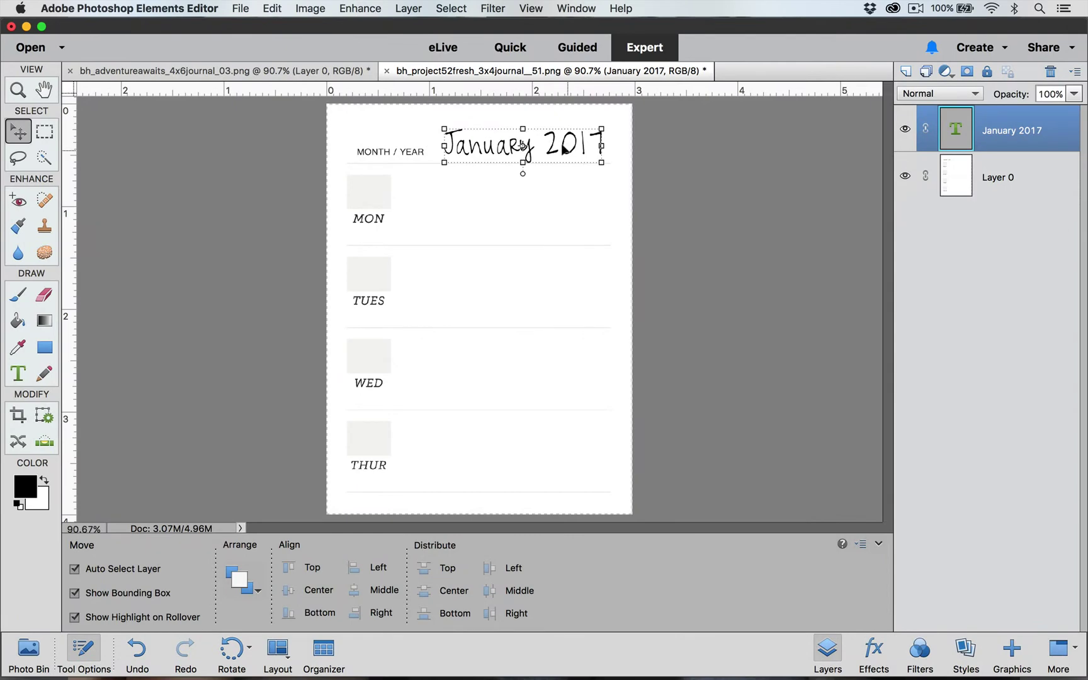
{"action": "left_click_drag", "start_coordinate": [565, 150], "coordinate": [565, 154]}
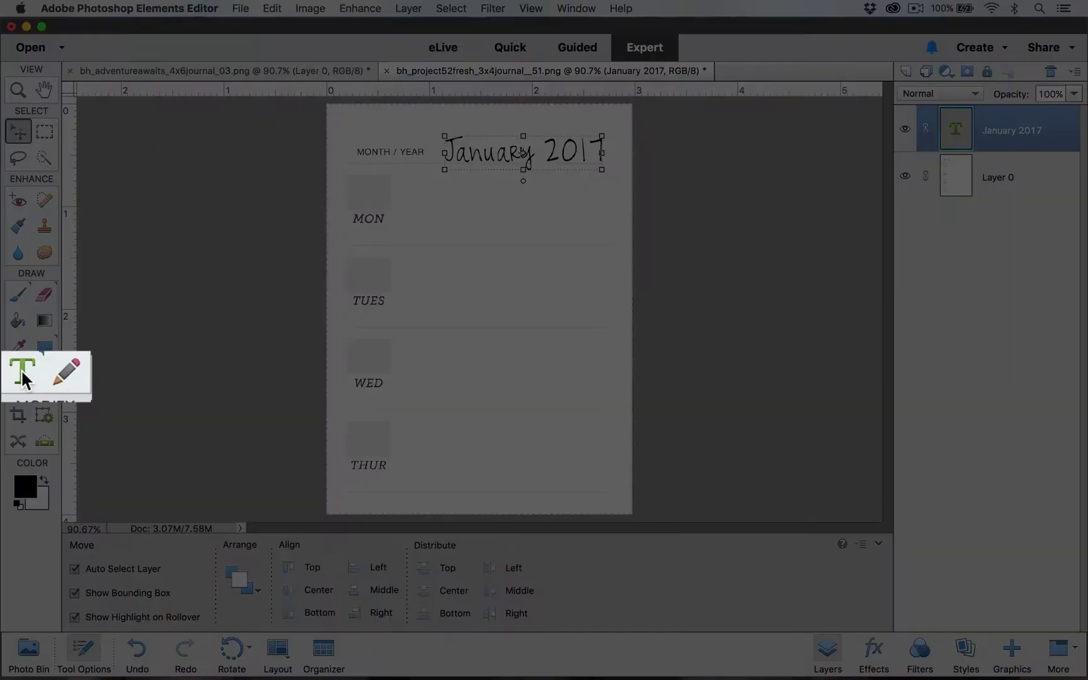
Type a handwritten 2 in the date box above MON and centre it there.
{"action": "left_click", "coordinate": [20, 376]}
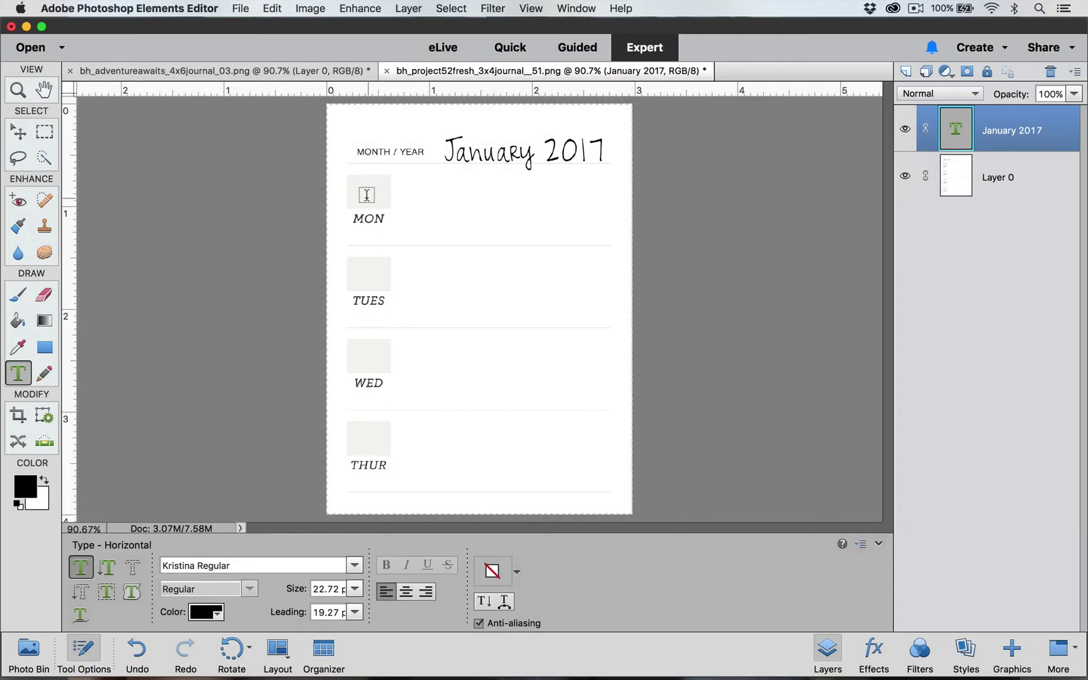
{"action": "left_click", "coordinate": [368, 196]}
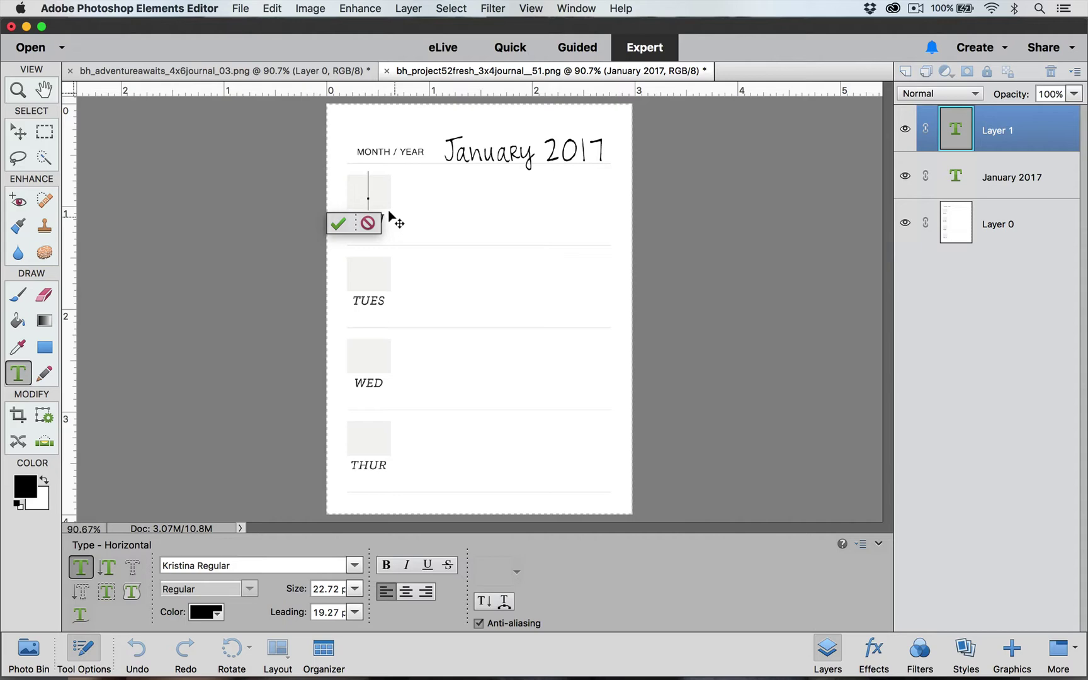
{"action": "type", "text": "2"}
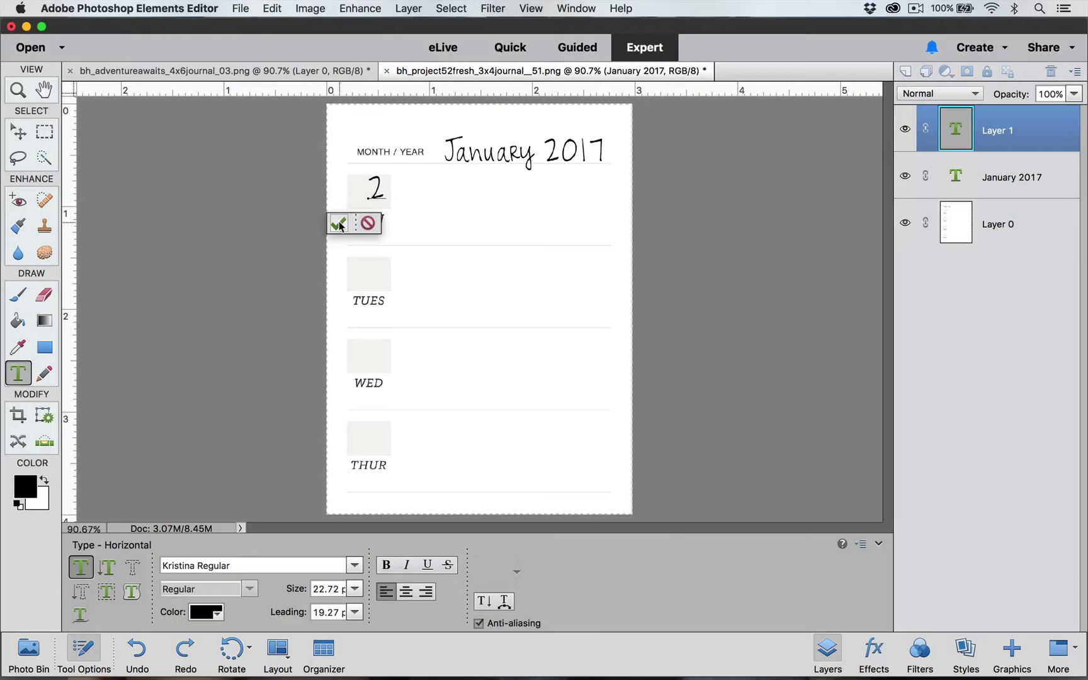
{"action": "left_click", "coordinate": [337, 224]}
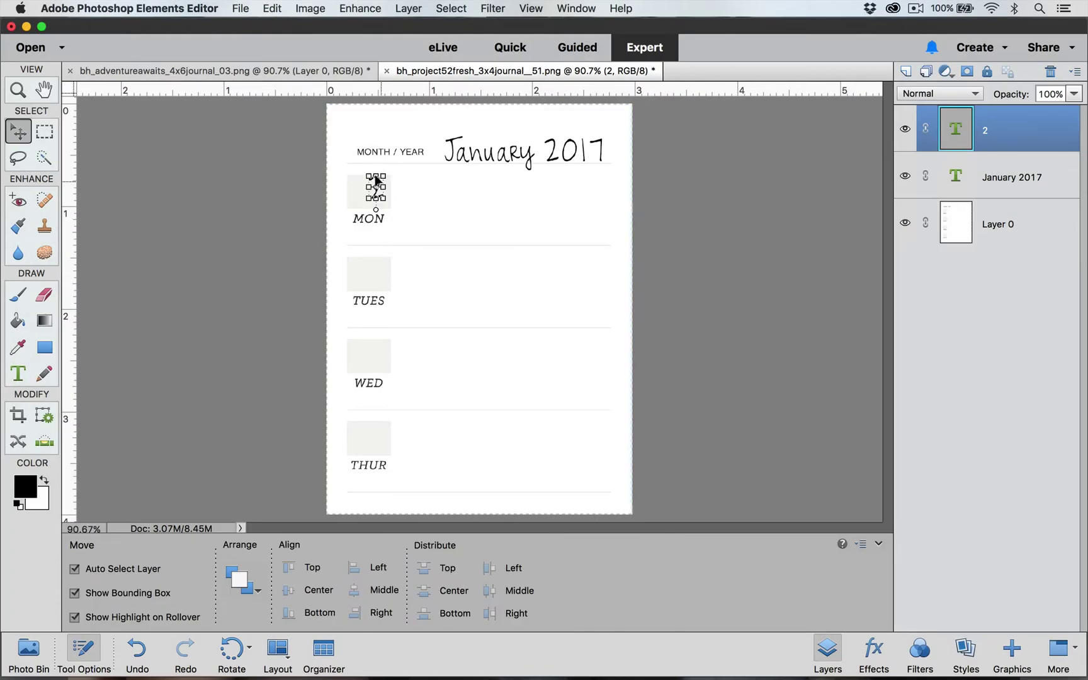
{"action": "key", "text": "super+equal"}
{"action": "key", "text": "super+equal"}
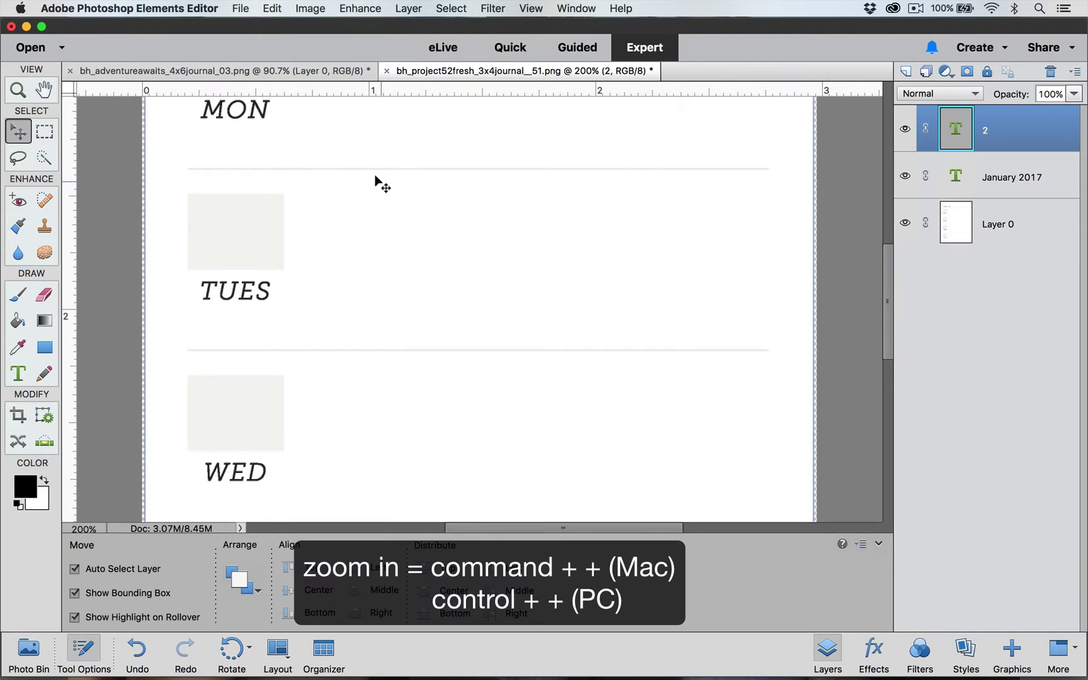
{"action": "scroll", "coordinate": [375, 177], "scroll_direction": "up", "scroll_amount": 6}
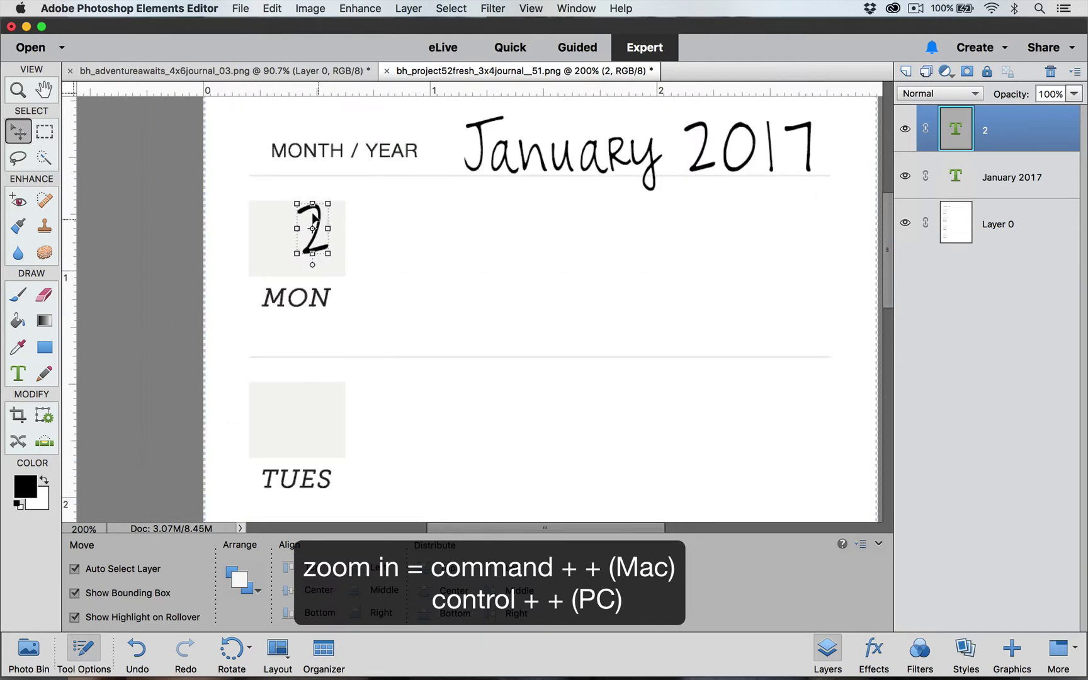
{"action": "left_click_drag", "start_coordinate": [314, 215], "coordinate": [301, 226]}
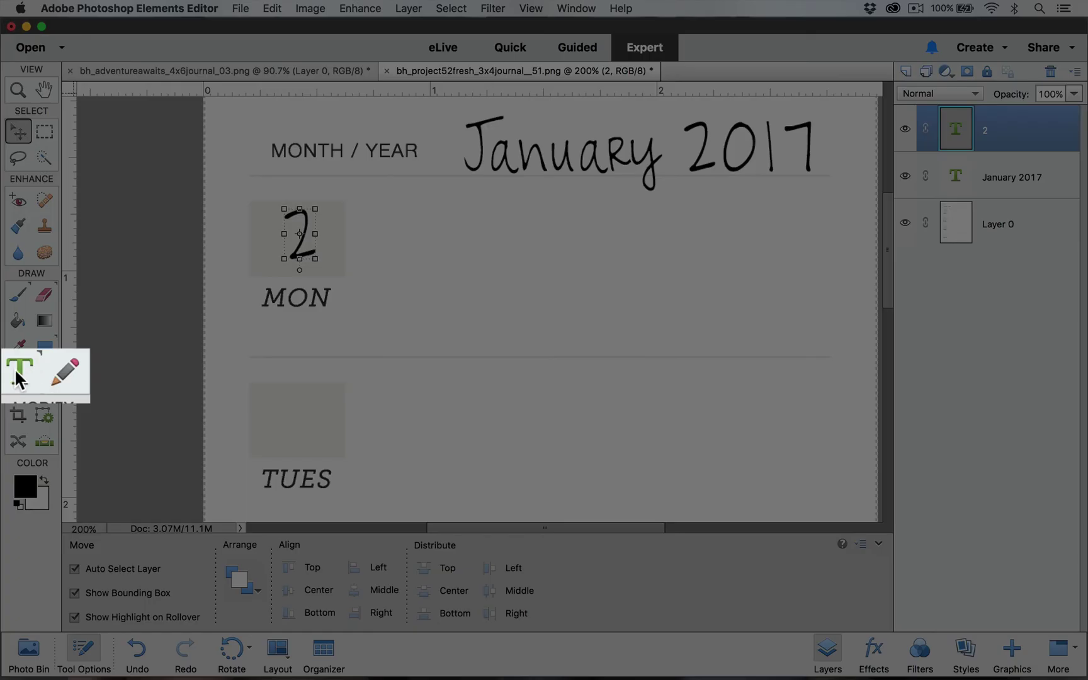
Add the date 3 in the TUES box and shift it down and left.
{"action": "left_click", "coordinate": [17, 372]}
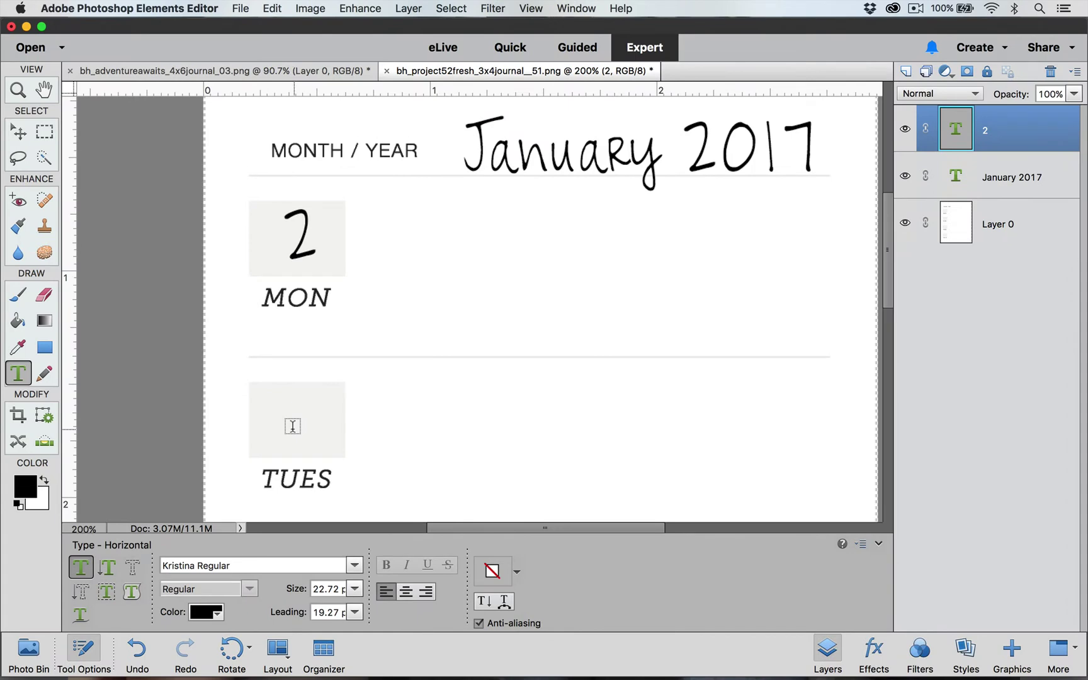
{"action": "left_click", "coordinate": [293, 428]}
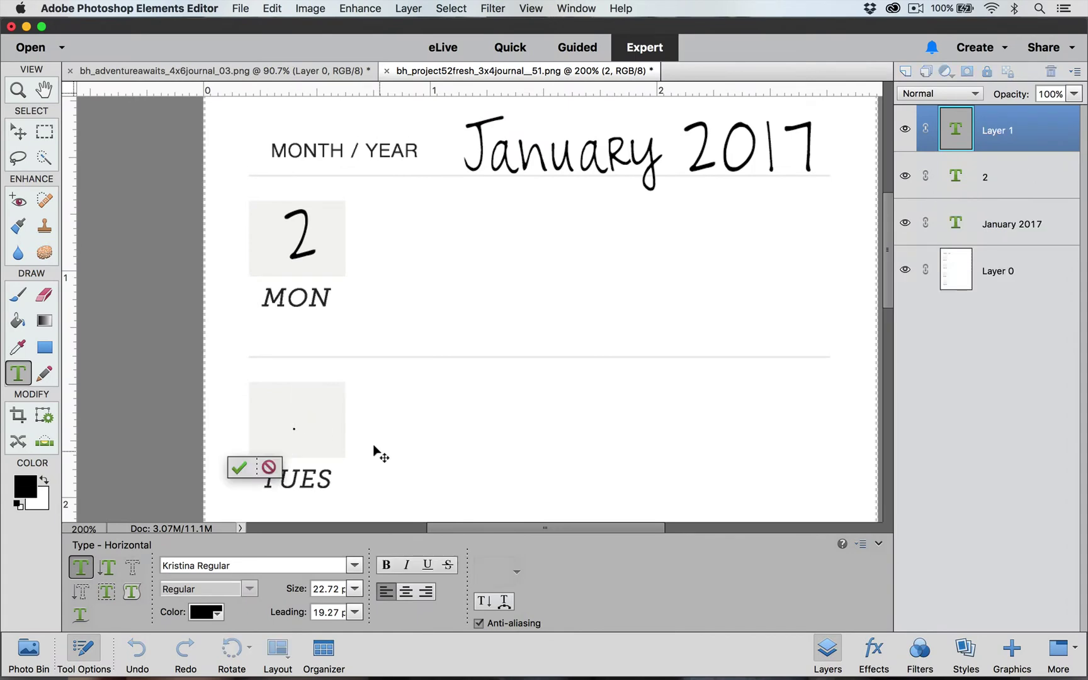
{"action": "type", "text": "3"}
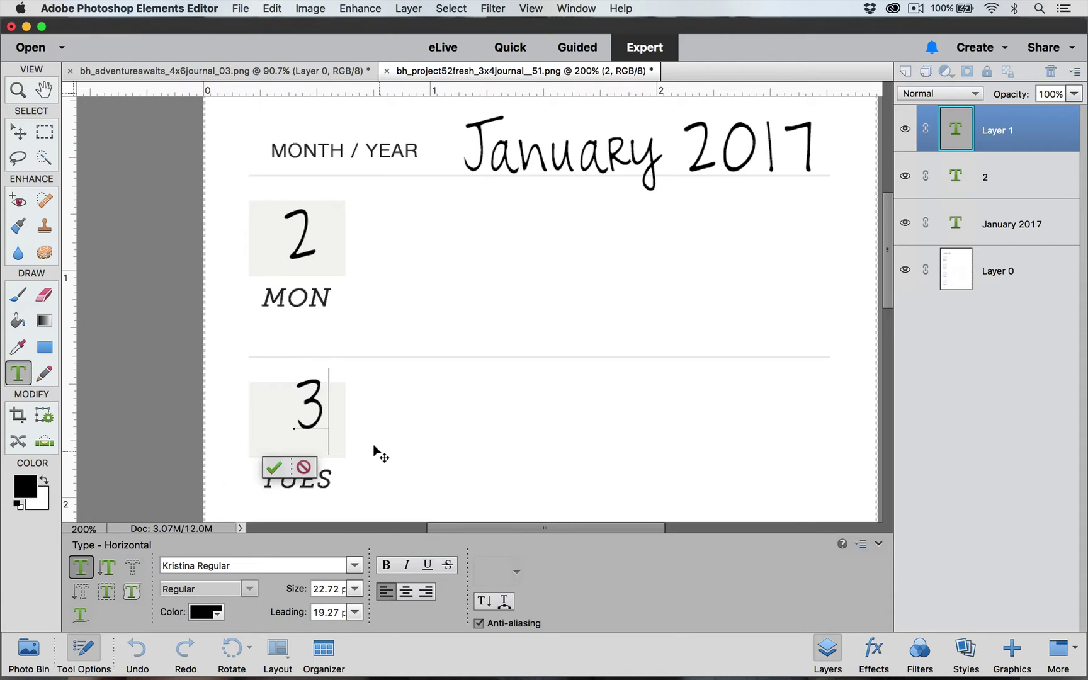
{"action": "left_click", "coordinate": [272, 466]}
{"action": "key", "text": "v"}
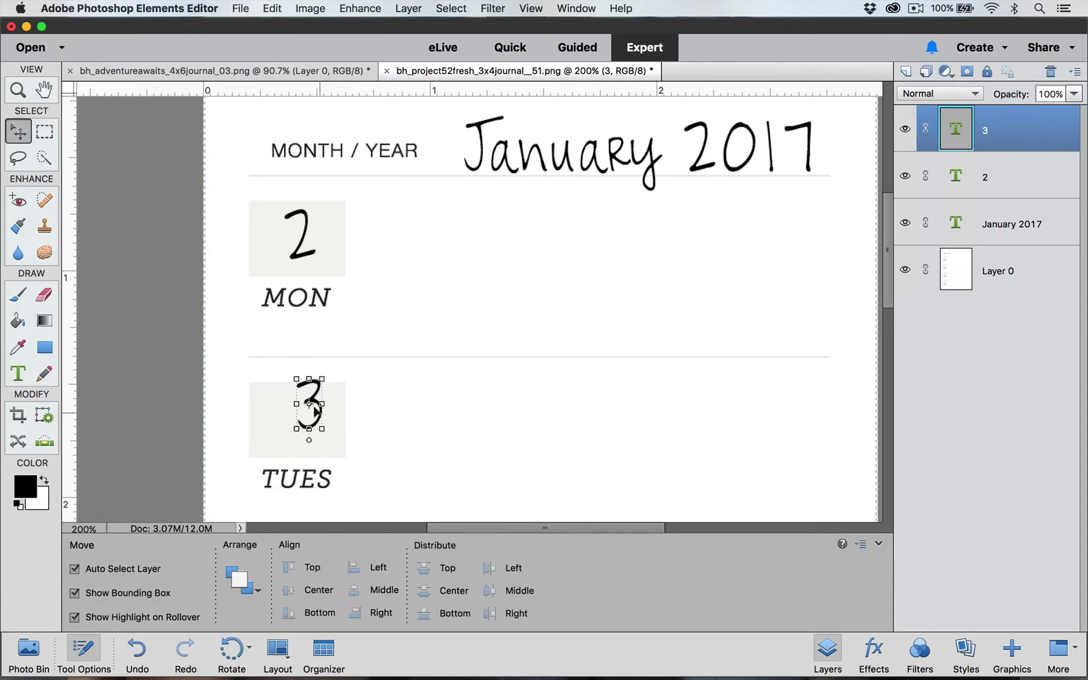
{"action": "left_click_drag", "start_coordinate": [313, 409], "coordinate": [302, 431]}
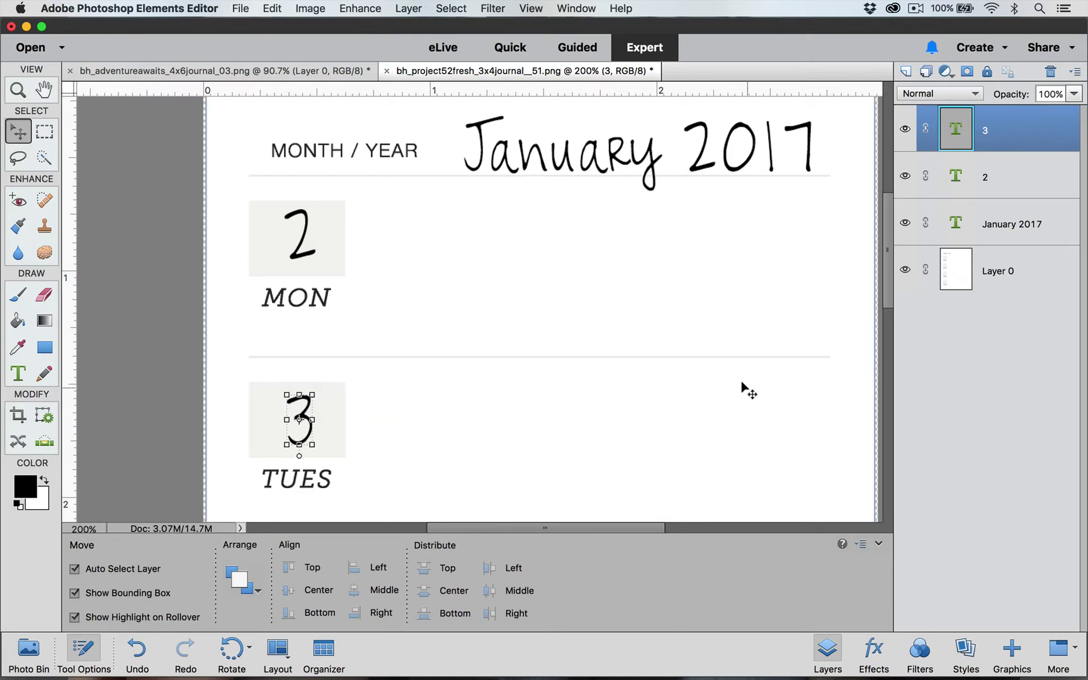
{"action": "left_click_drag", "start_coordinate": [886, 277], "coordinate": [898, 368]}
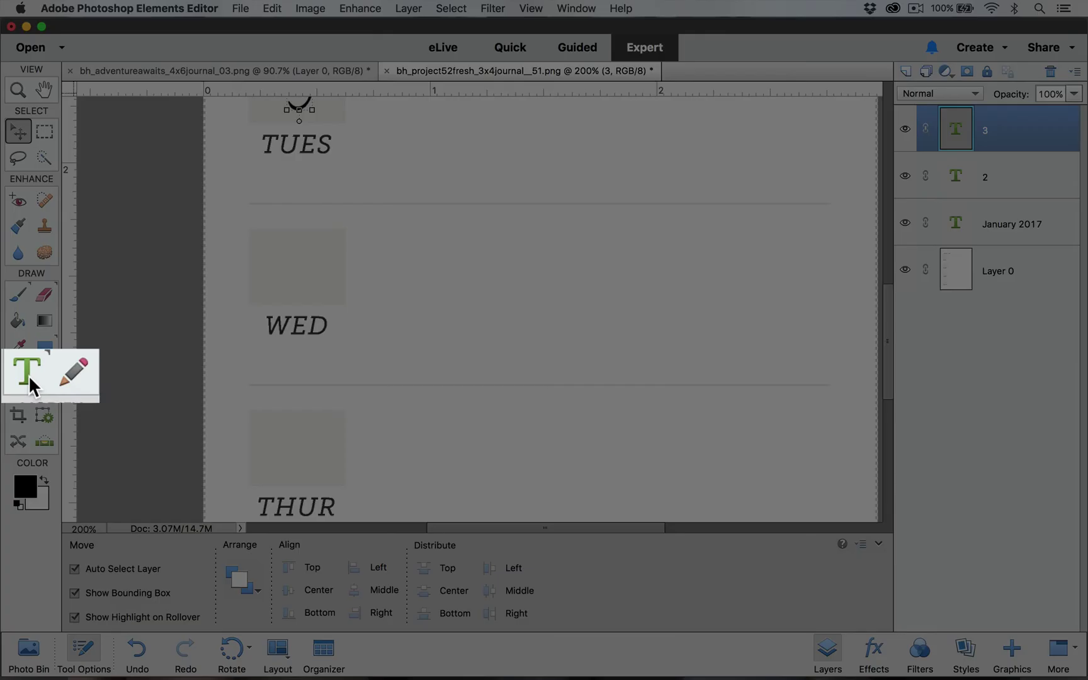
Add the date 4 in the WED box and nudge it down and left.
{"action": "left_click", "coordinate": [19, 374]}
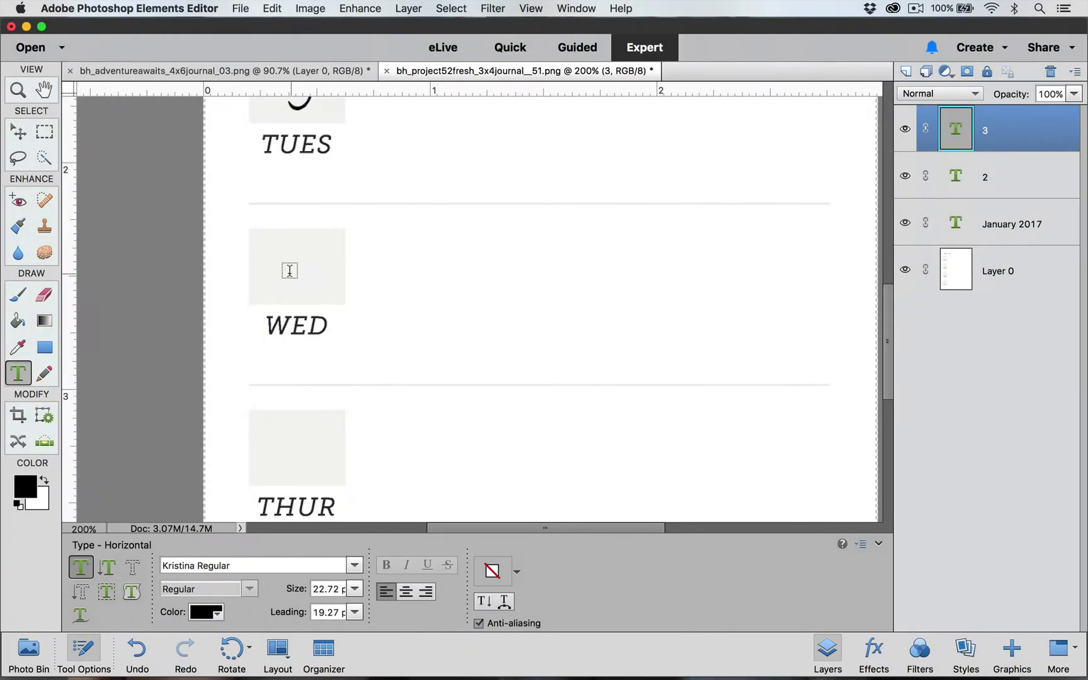
{"action": "left_click", "coordinate": [291, 276]}
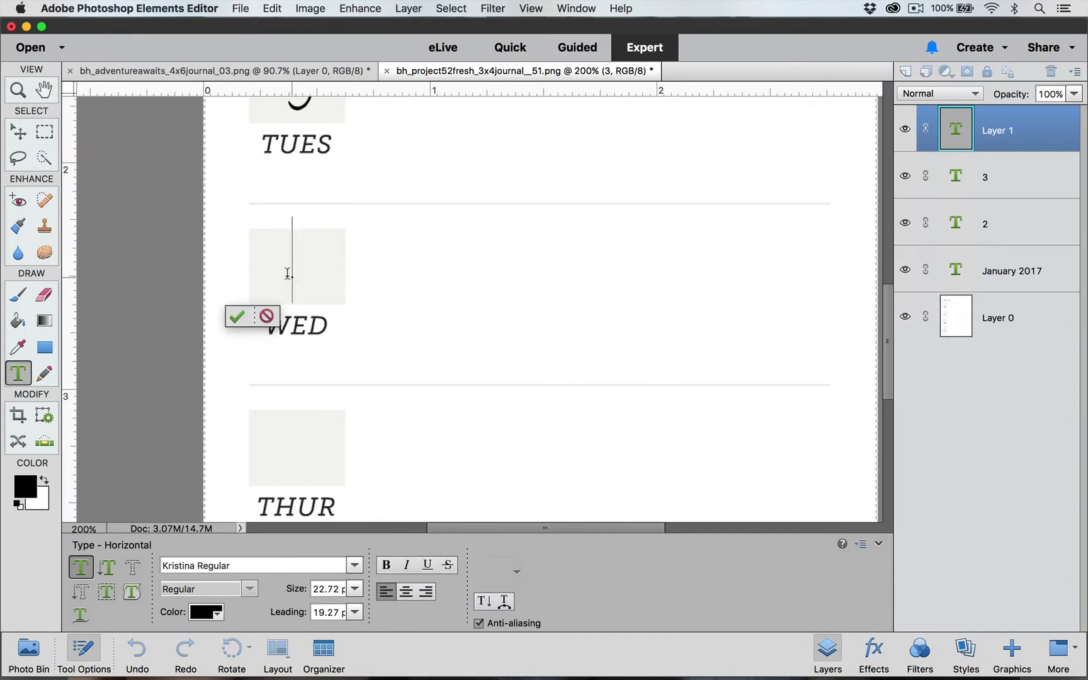
{"action": "type", "text": "4"}
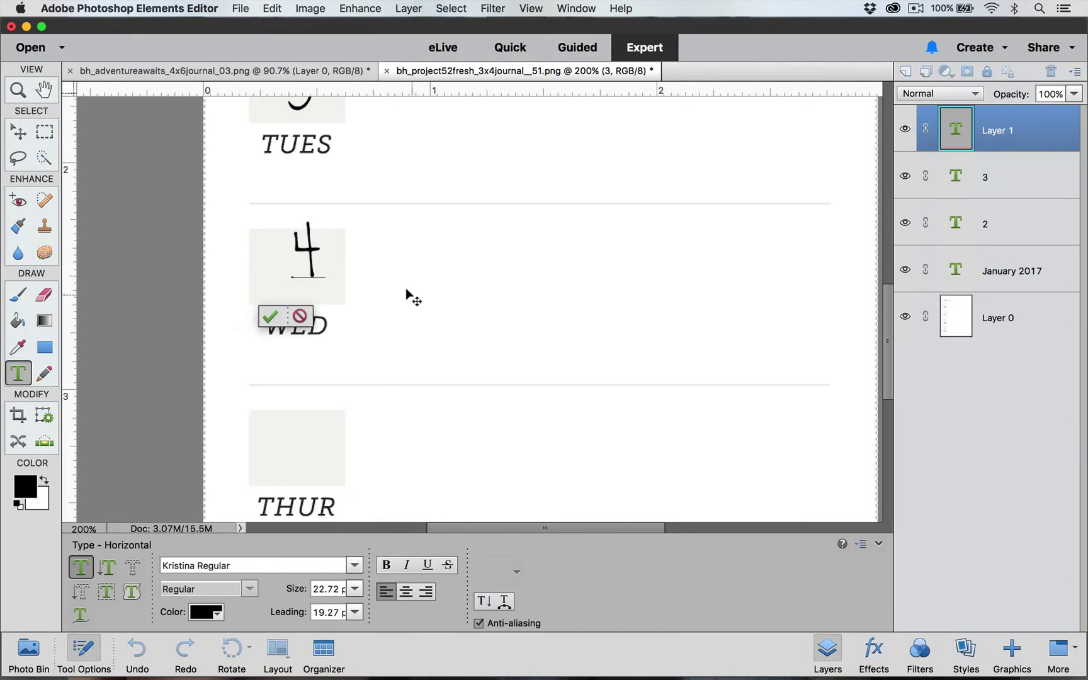
{"action": "left_click", "coordinate": [268, 317]}
{"action": "key", "text": "v"}
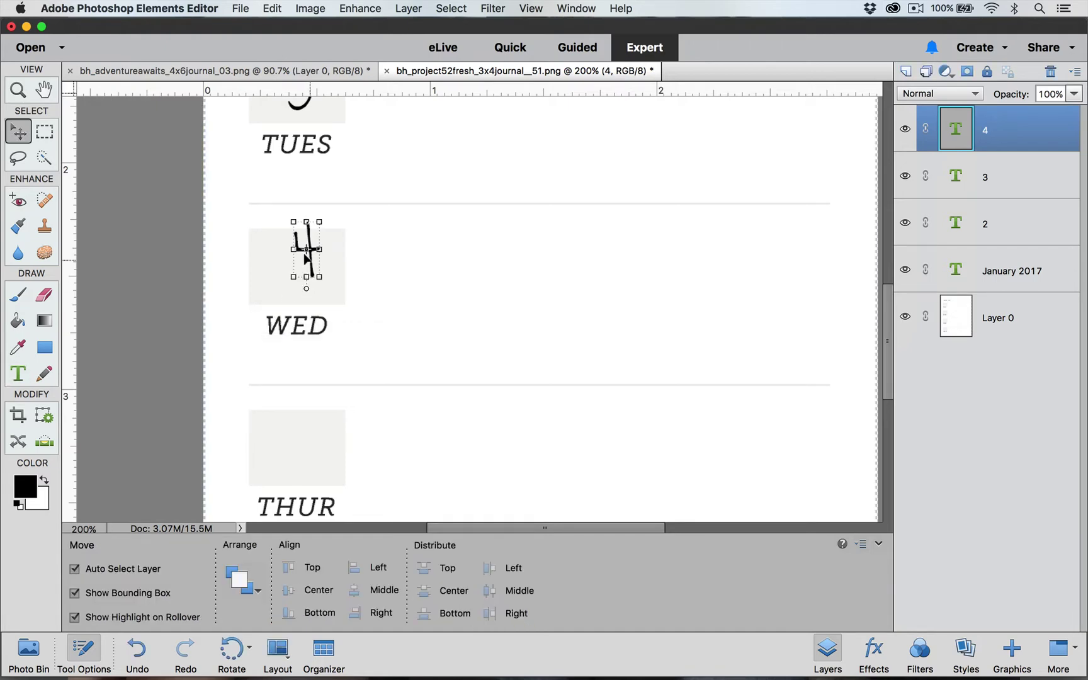
{"action": "left_click_drag", "start_coordinate": [305, 257], "coordinate": [300, 275]}
{"action": "left_click_drag", "start_coordinate": [886, 375], "coordinate": [891, 430]}
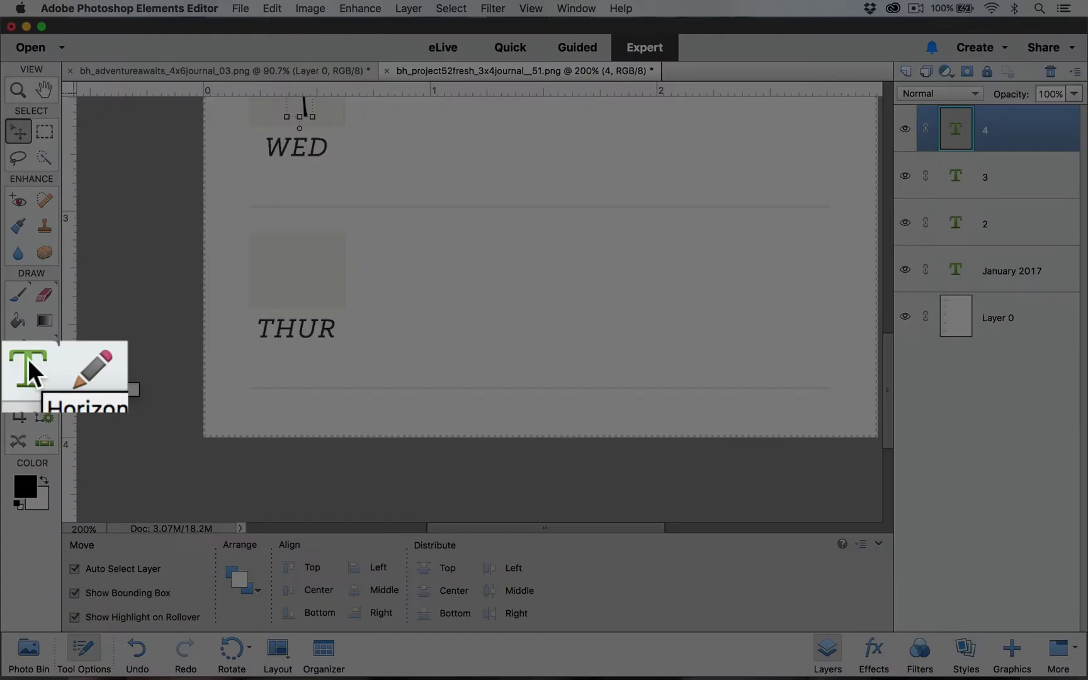
Add the date 5 in the THUR box, nudge it lower, and view the whole card.
{"action": "left_click", "coordinate": [19, 372]}
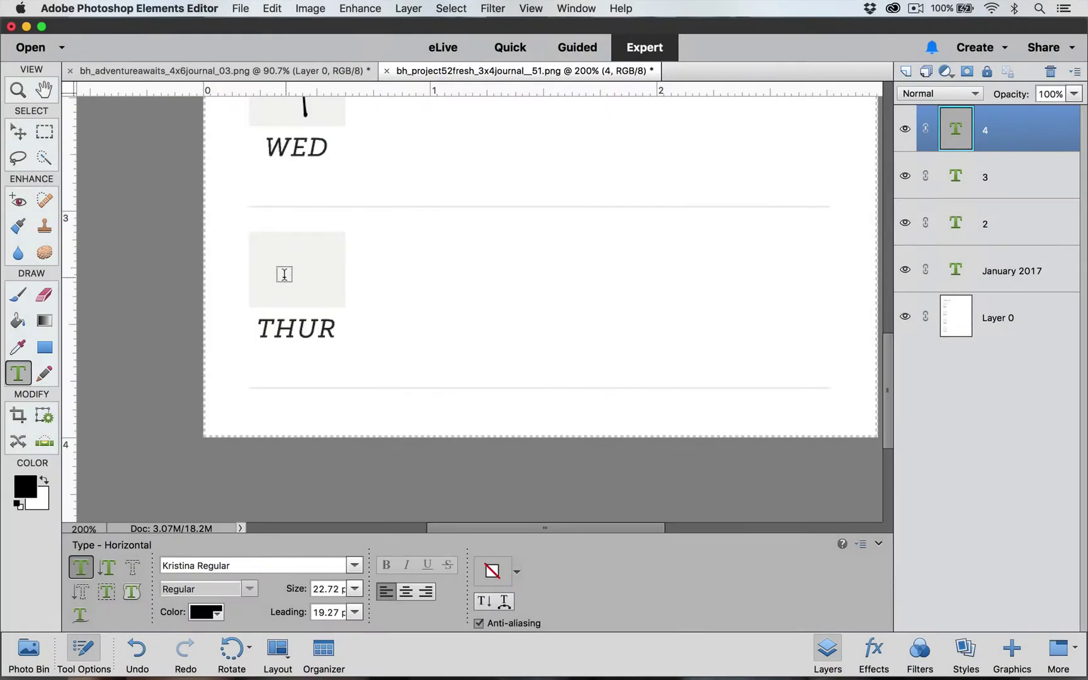
{"action": "left_click", "coordinate": [285, 275]}
{"action": "type", "text": "5"}
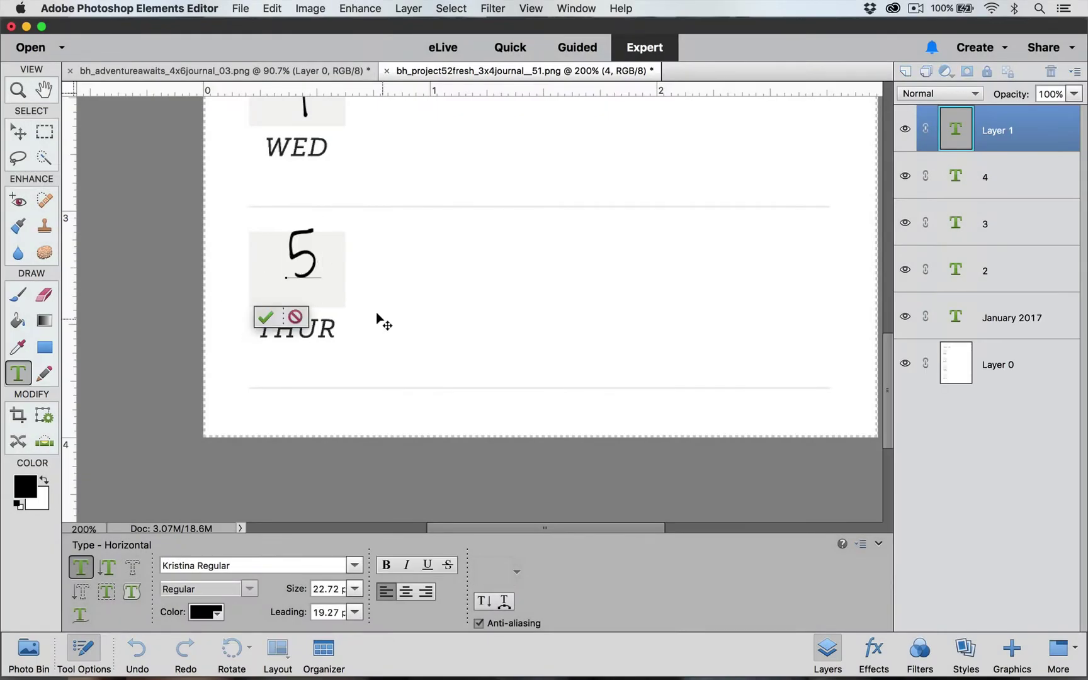
{"action": "left_click", "coordinate": [266, 318]}
{"action": "key", "text": "v"}
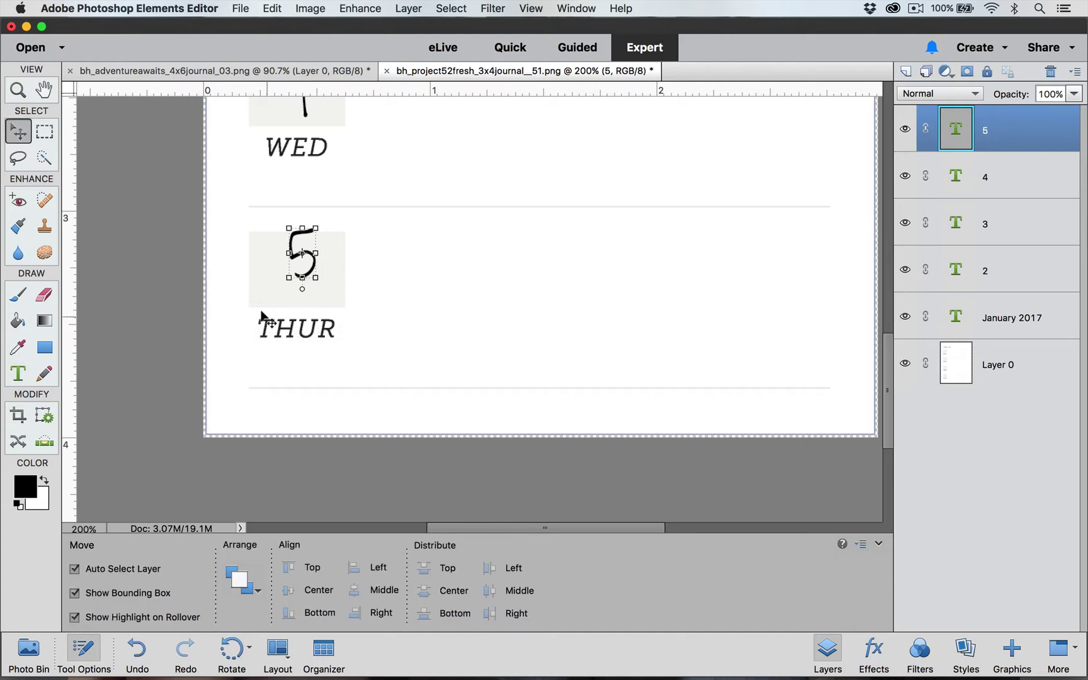
{"action": "left_click_drag", "start_coordinate": [306, 270], "coordinate": [301, 287]}
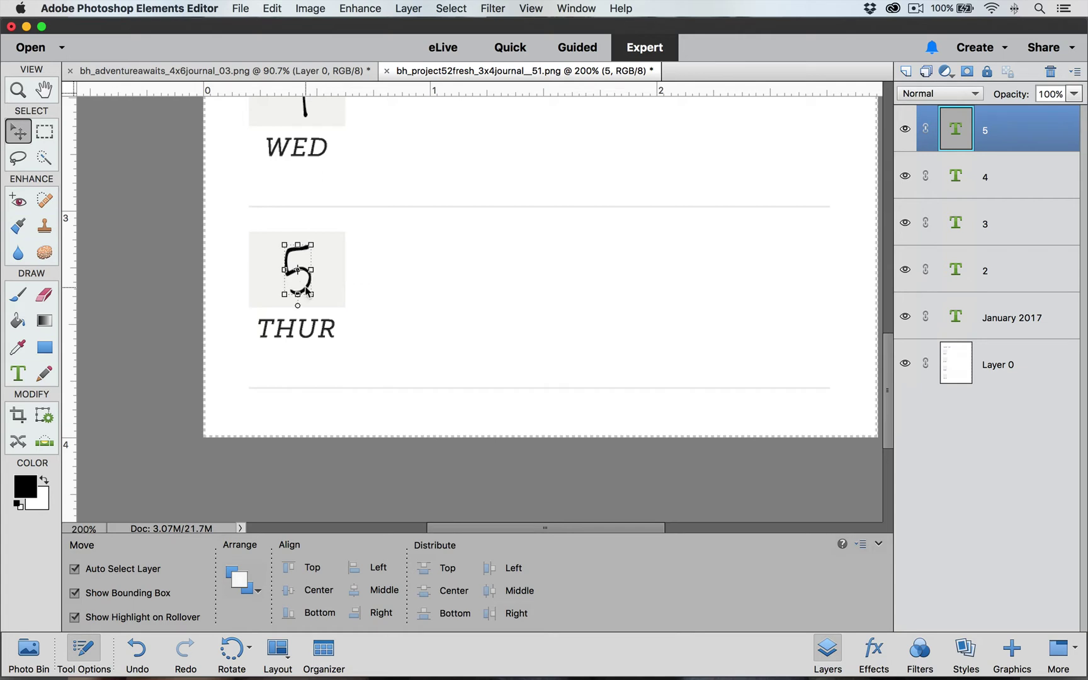
{"action": "key", "text": "super+minus"}
{"action": "key", "text": "t"}
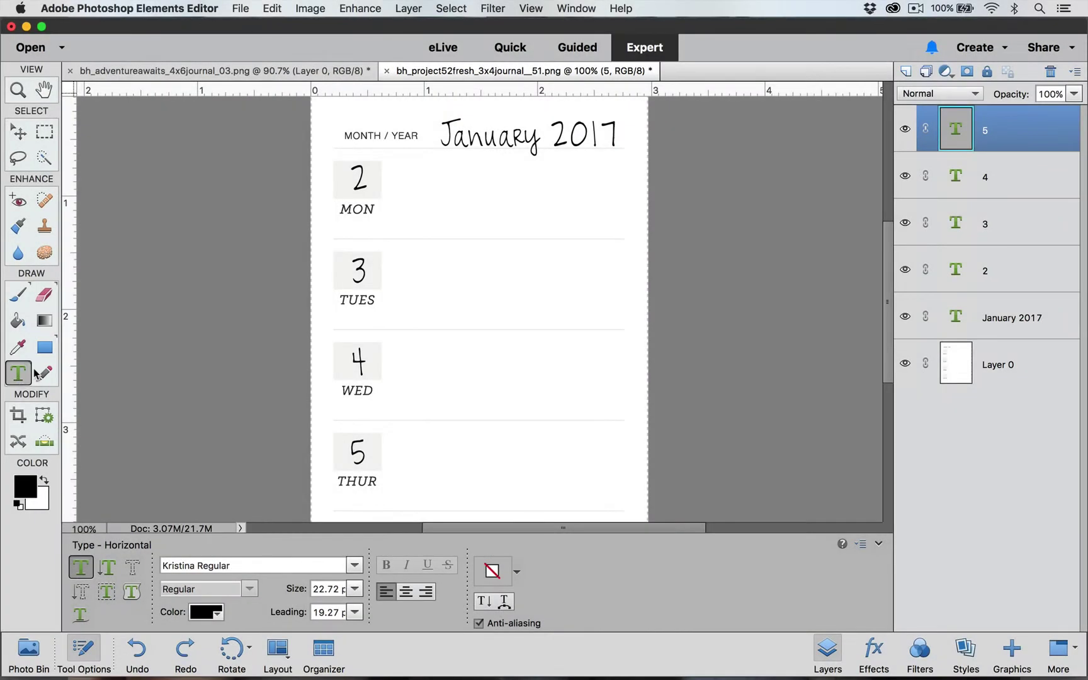
{"action": "left_click", "coordinate": [415, 183], "text": "shift"}
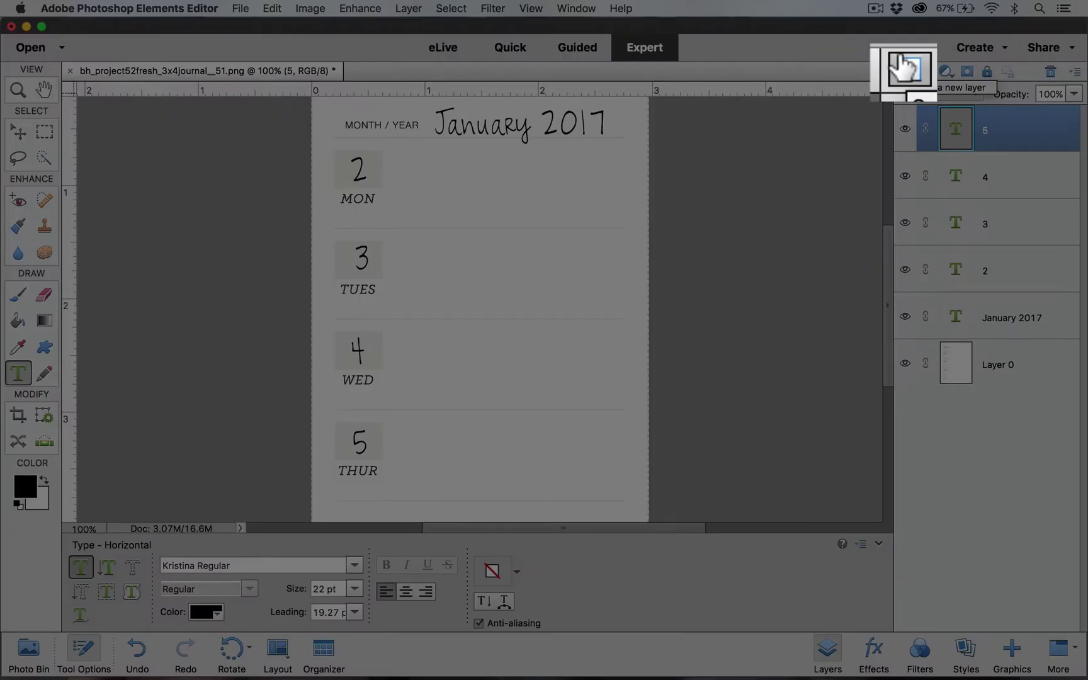
Add a new layer and draw an empty text box beside the 2 MON date.
{"action": "left_click", "coordinate": [905, 70]}
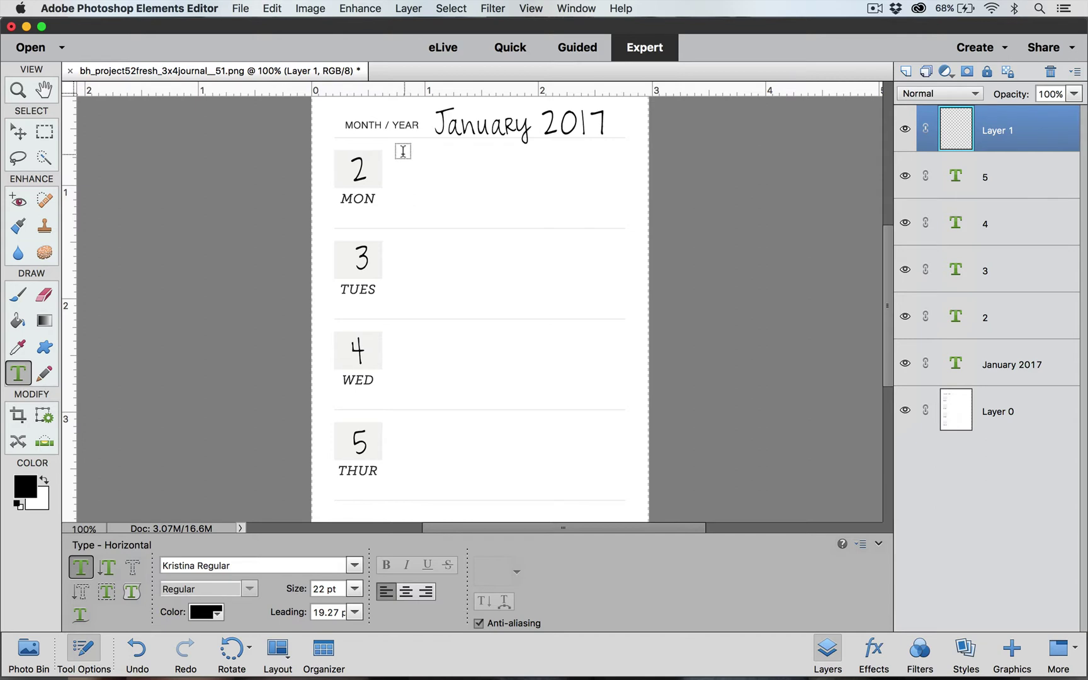
{"action": "left_click_drag", "start_coordinate": [404, 157], "coordinate": [635, 225]}
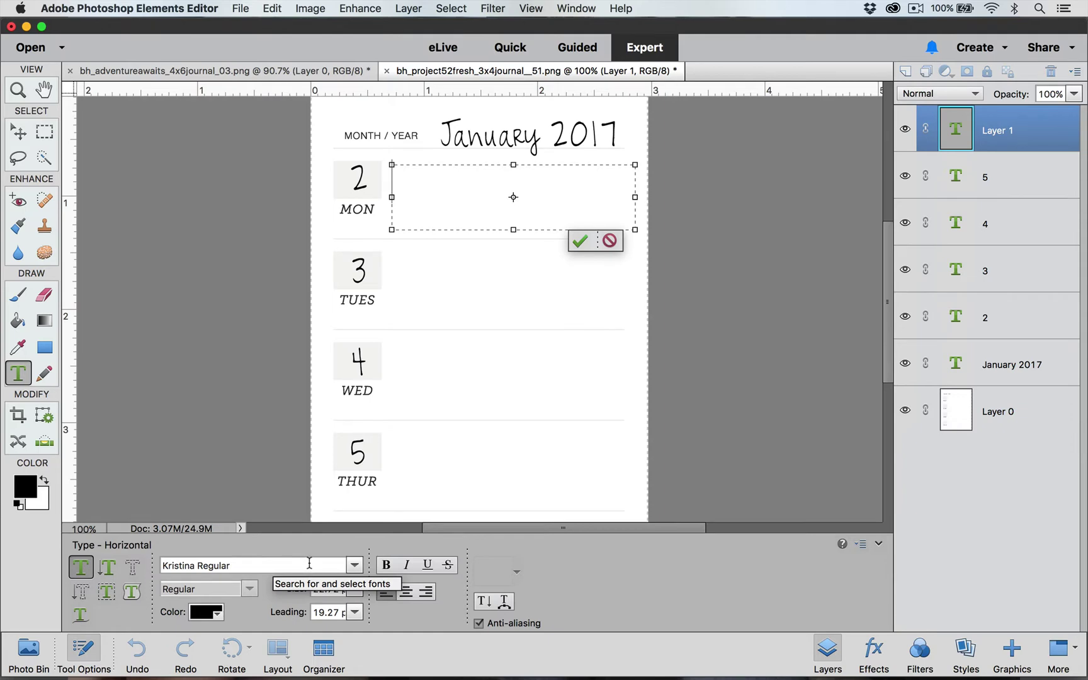
Choose Helvetica Neue UltraLight (searching 'lv') and 16 pt size for the journaling text.
{"action": "left_click", "coordinate": [309, 565]}
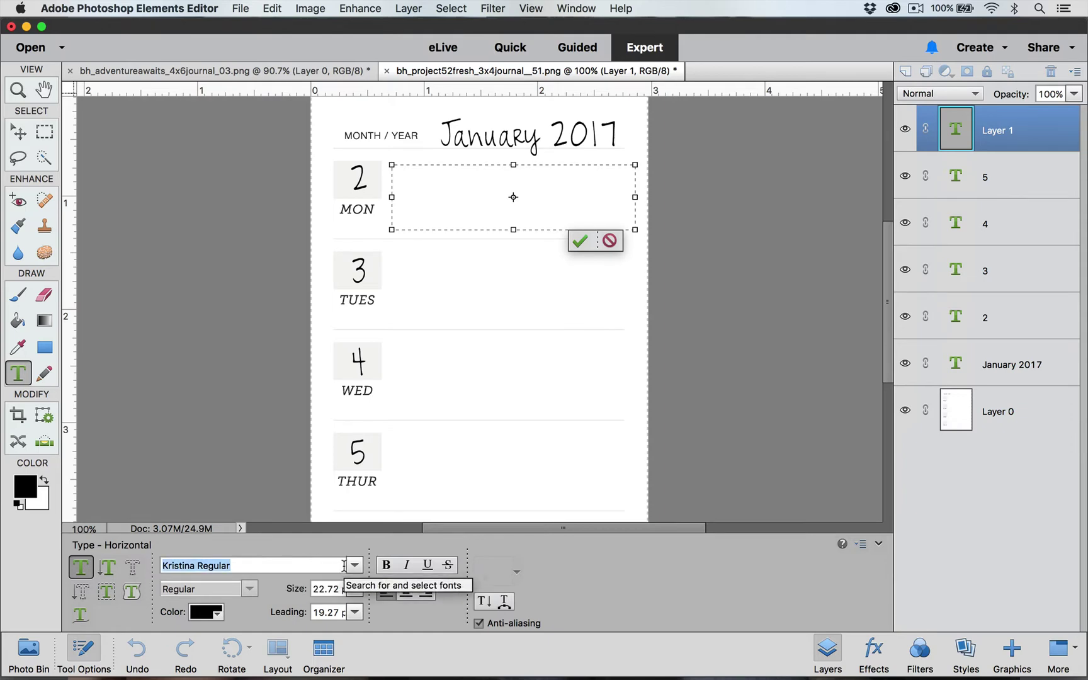
{"action": "left_click", "coordinate": [355, 564]}
{"action": "type", "text": "lv"}
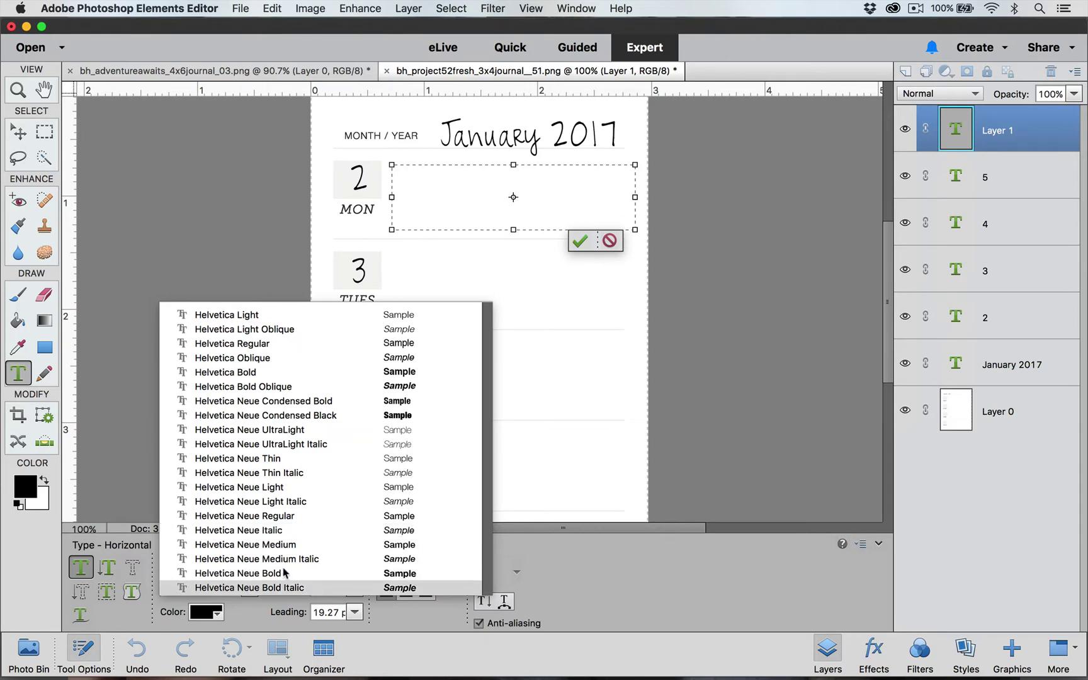
{"action": "left_click", "coordinate": [301, 432]}
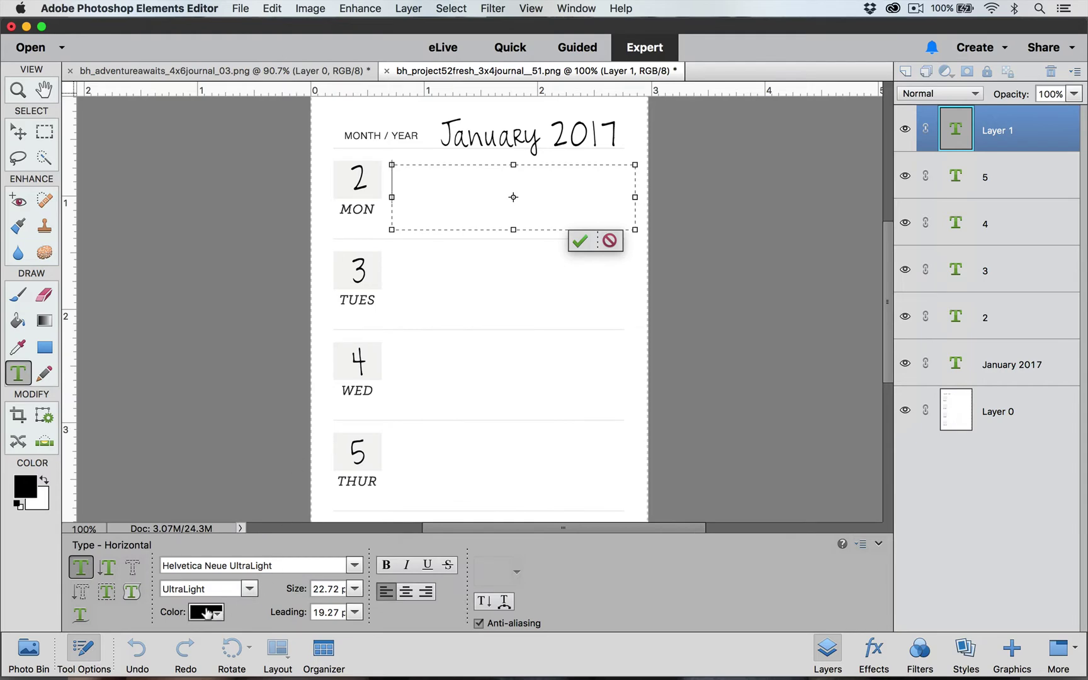
{"action": "left_click", "coordinate": [356, 589]}
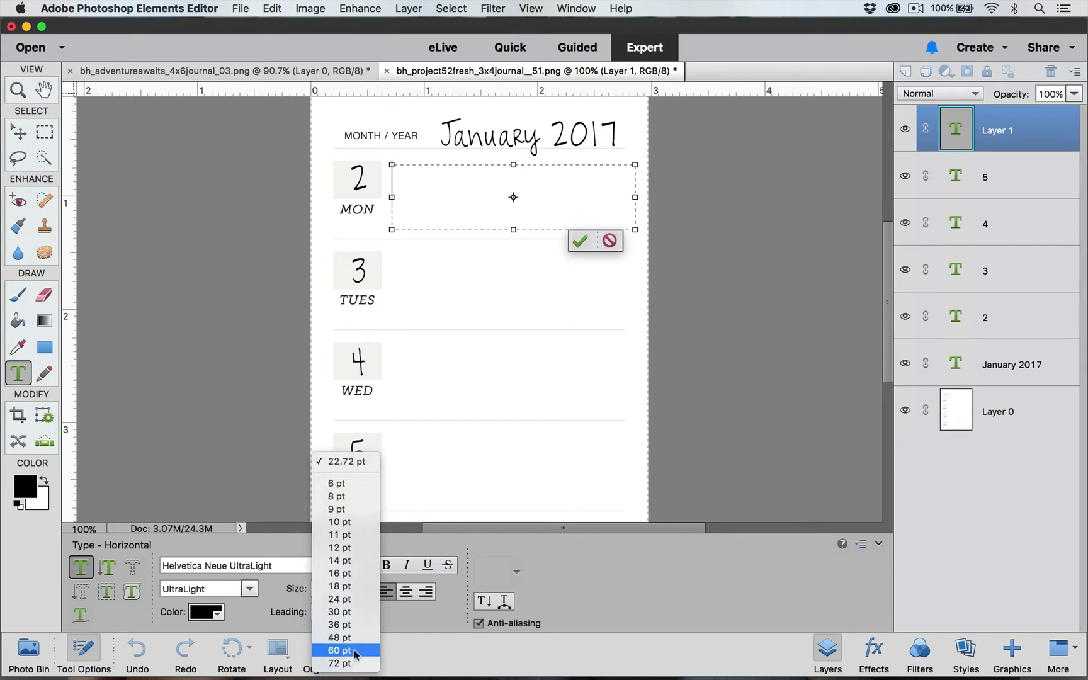
{"action": "left_click", "coordinate": [358, 580]}
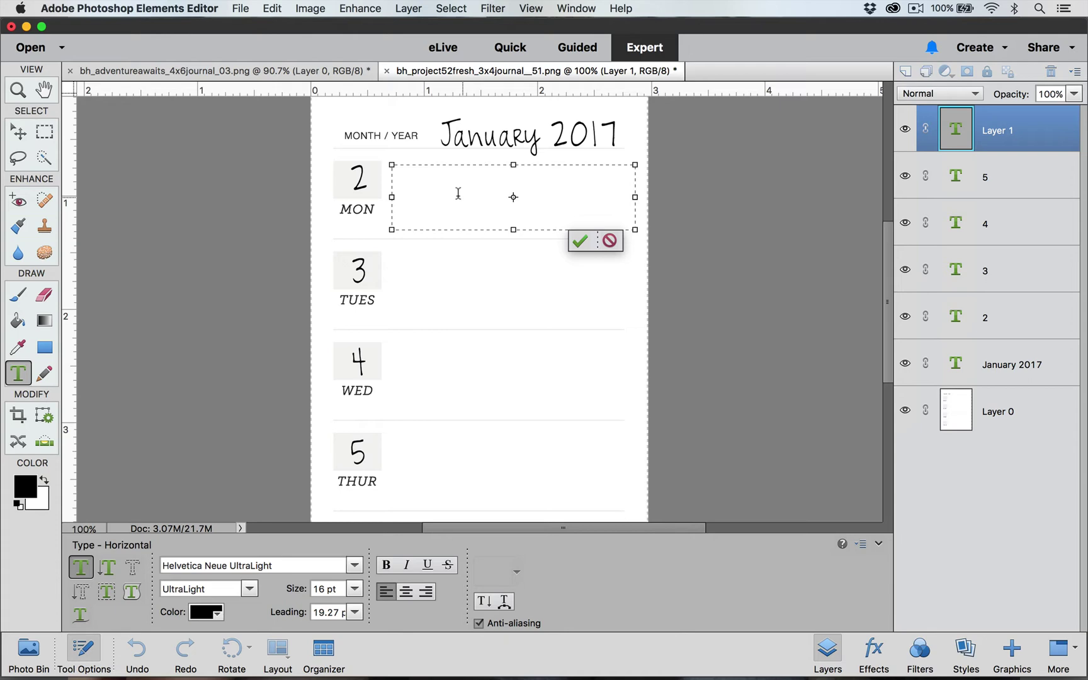
Type 'We spent the day at Explora!' beside 2 MON, fixing the typo, and commit it.
{"action": "type", "text": "We spent the day at "}
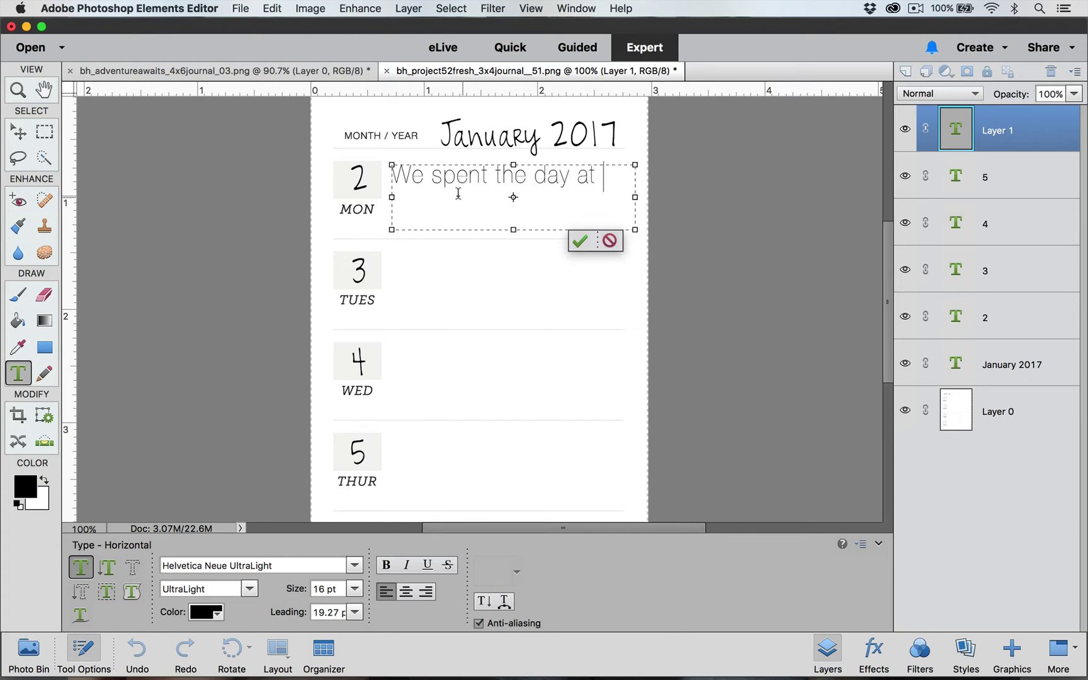
{"action": "type", "text": "Exploar"}
{"action": "key", "text": "BackSpace"}
{"action": "type", "text": "rat"}
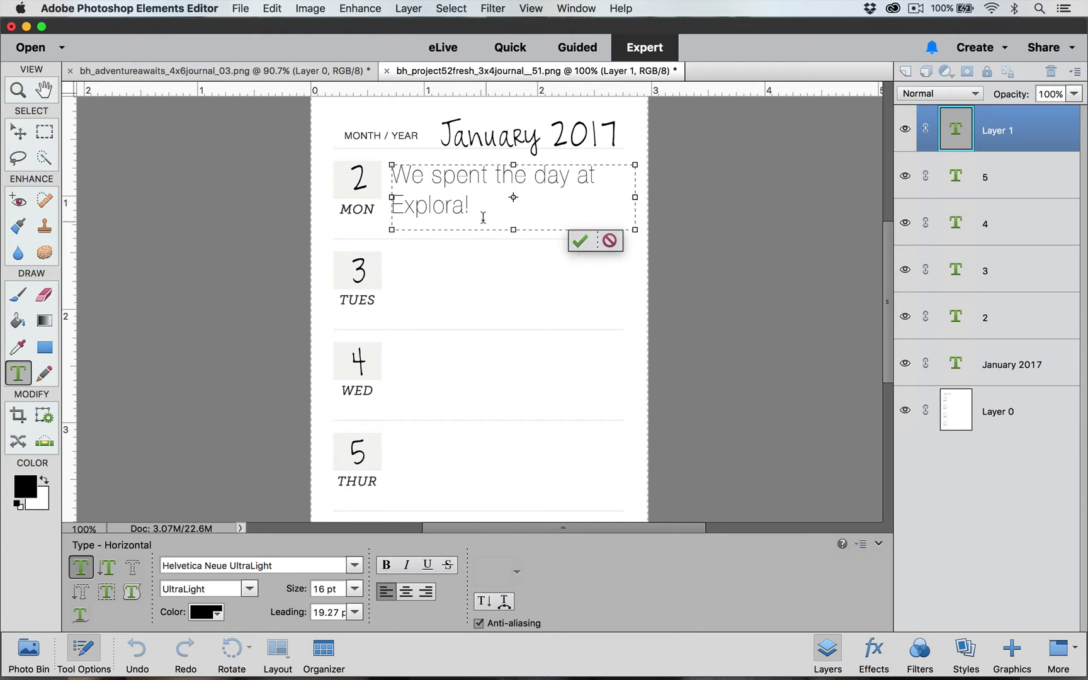
{"action": "left_click", "coordinate": [579, 241]}
{"action": "left_click", "coordinate": [581, 273]}
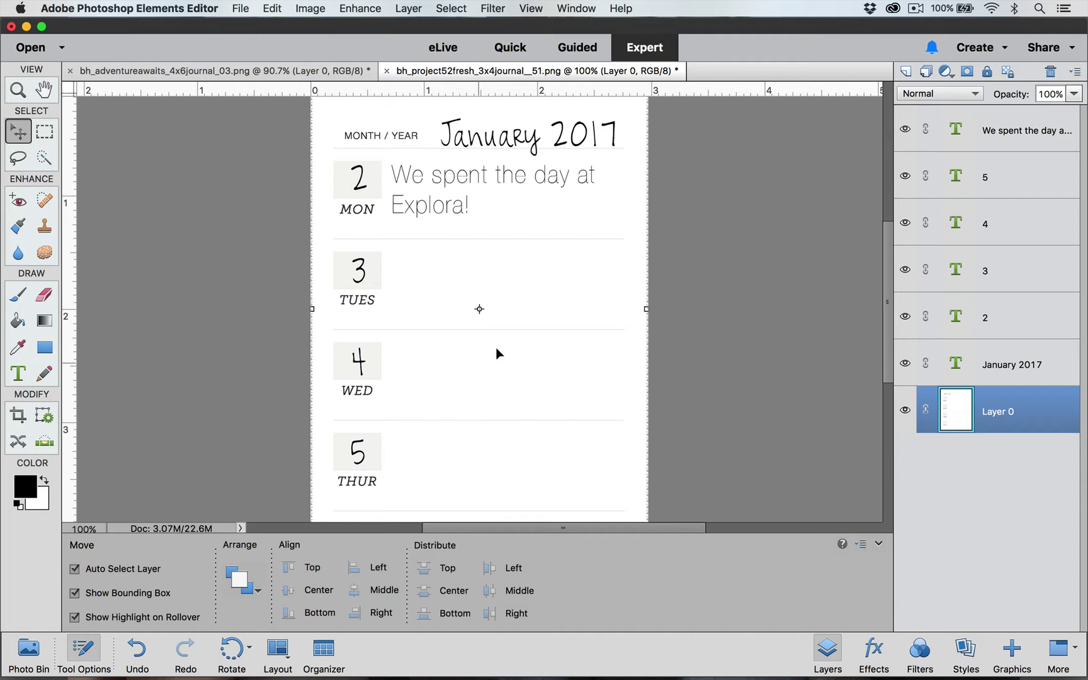
Add a new layer above the journaling text and draw a text box beside 4 WED.
{"action": "left_click", "coordinate": [1008, 138]}
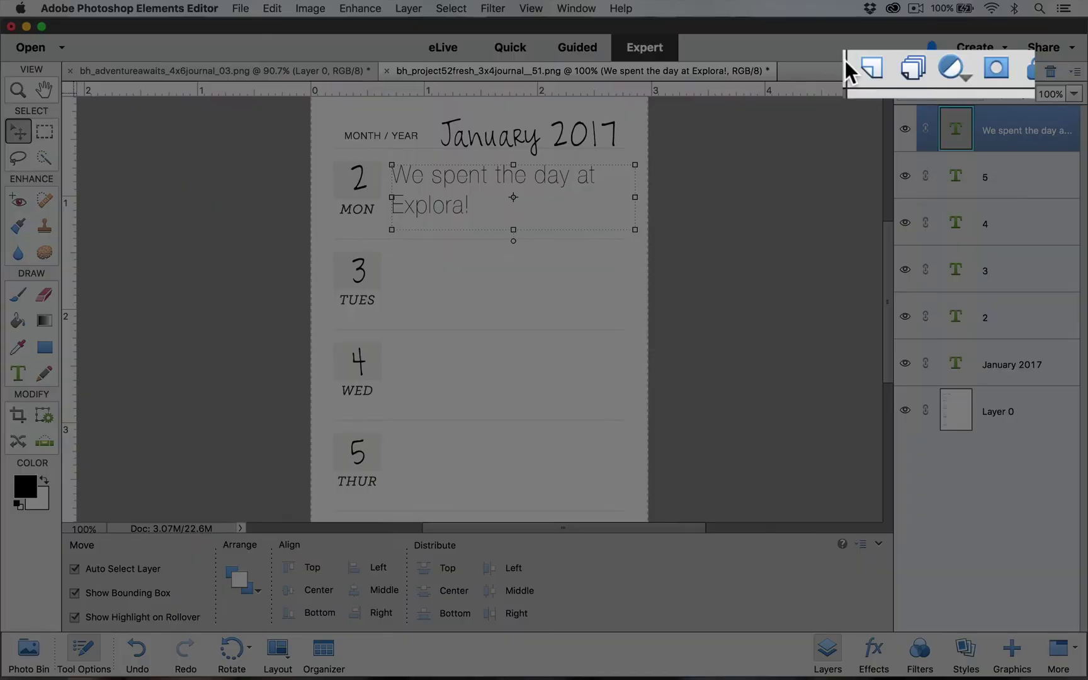
{"action": "left_click", "coordinate": [905, 71]}
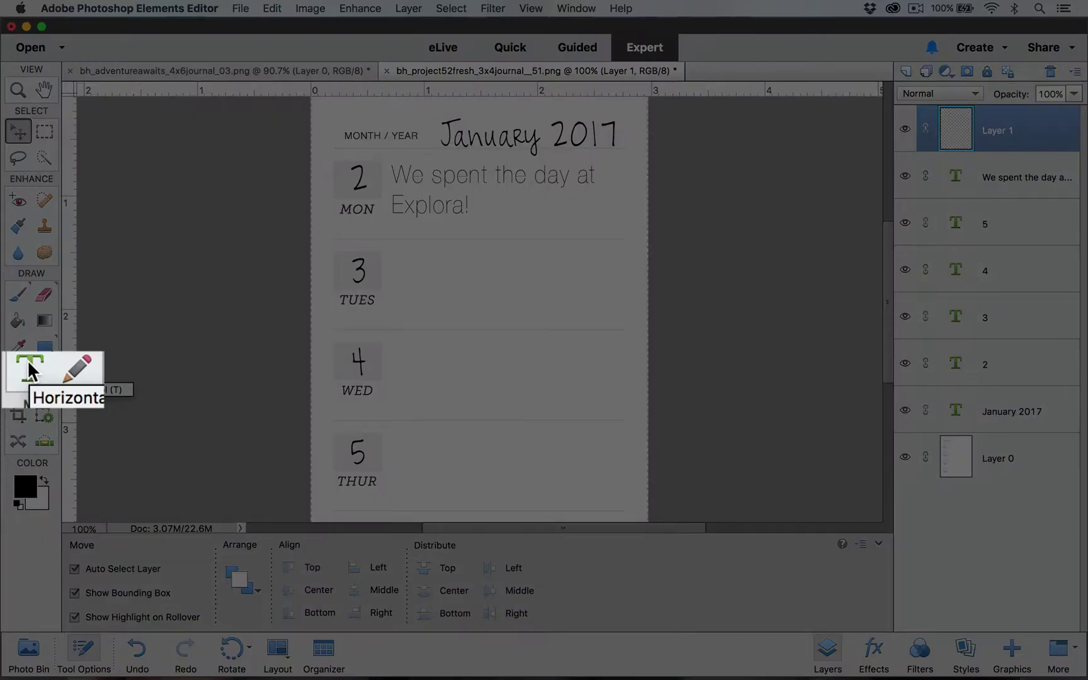
{"action": "left_click", "coordinate": [17, 373]}
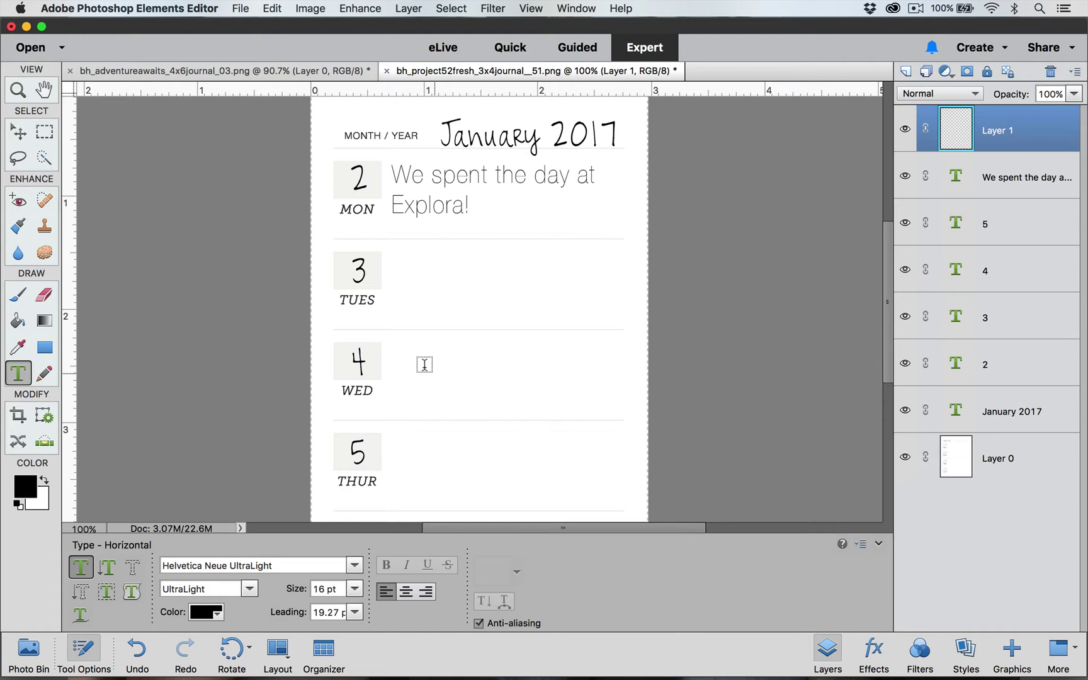
{"action": "left_click_drag", "start_coordinate": [391, 347], "coordinate": [634, 413]}
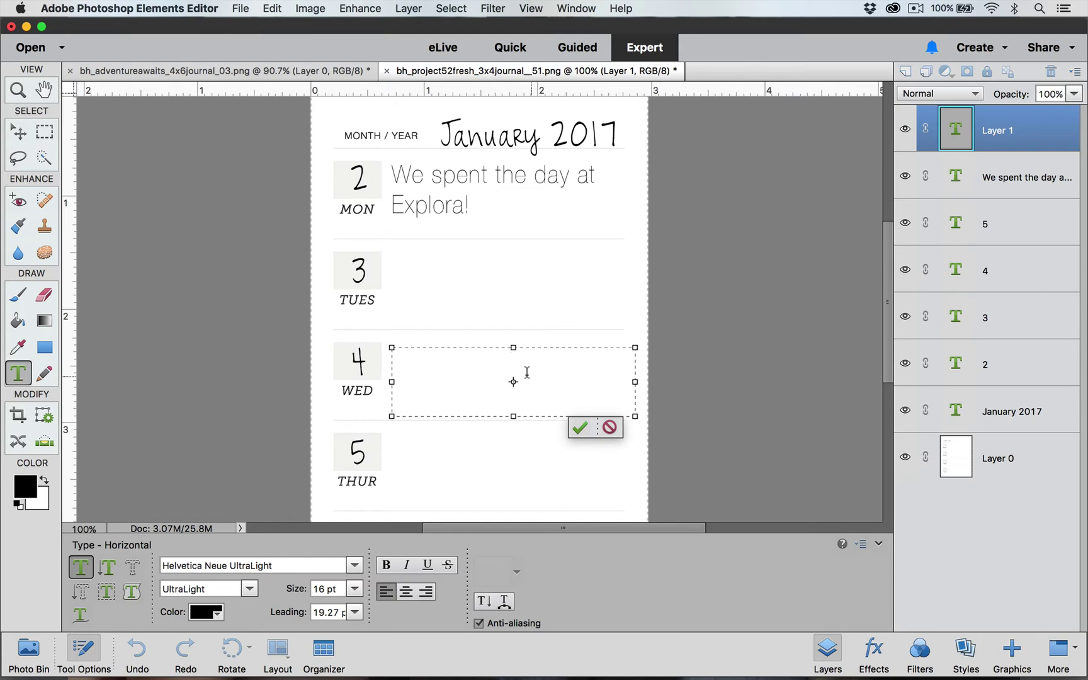
Type 'Grandma and Grandpa were in town!' in the box, correcting the typo, and commit.
{"action": "type", "text": "Granda"}
{"action": "key", "text": "BackSpace"}
{"action": "type", "text": "ma"}
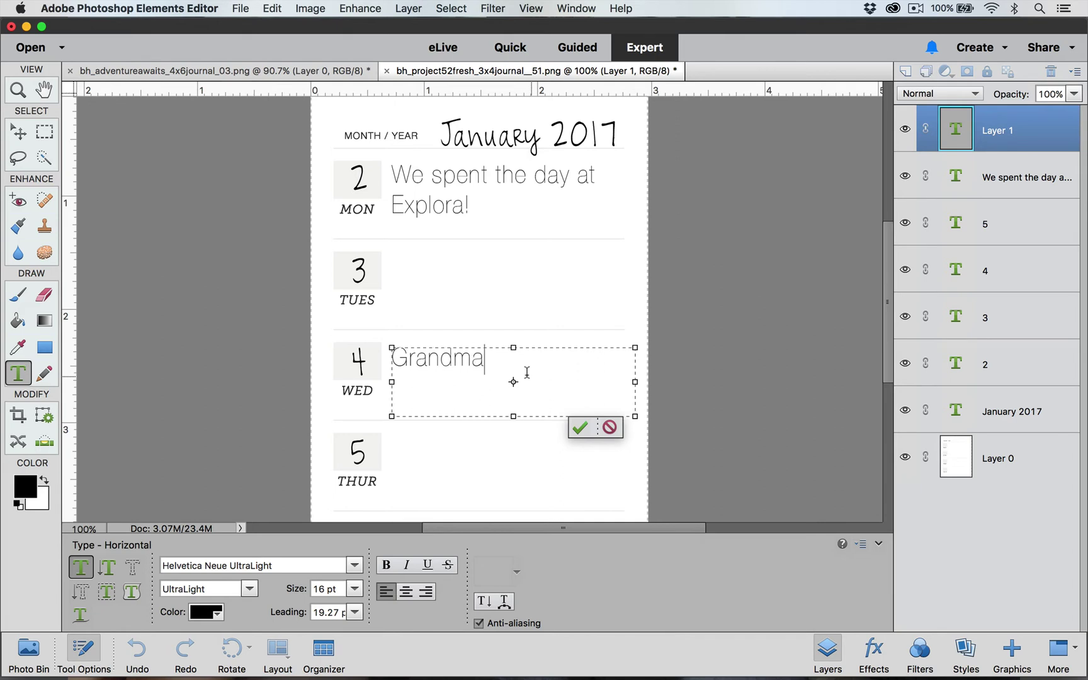
{"action": "type", "text": " and Gra n"}
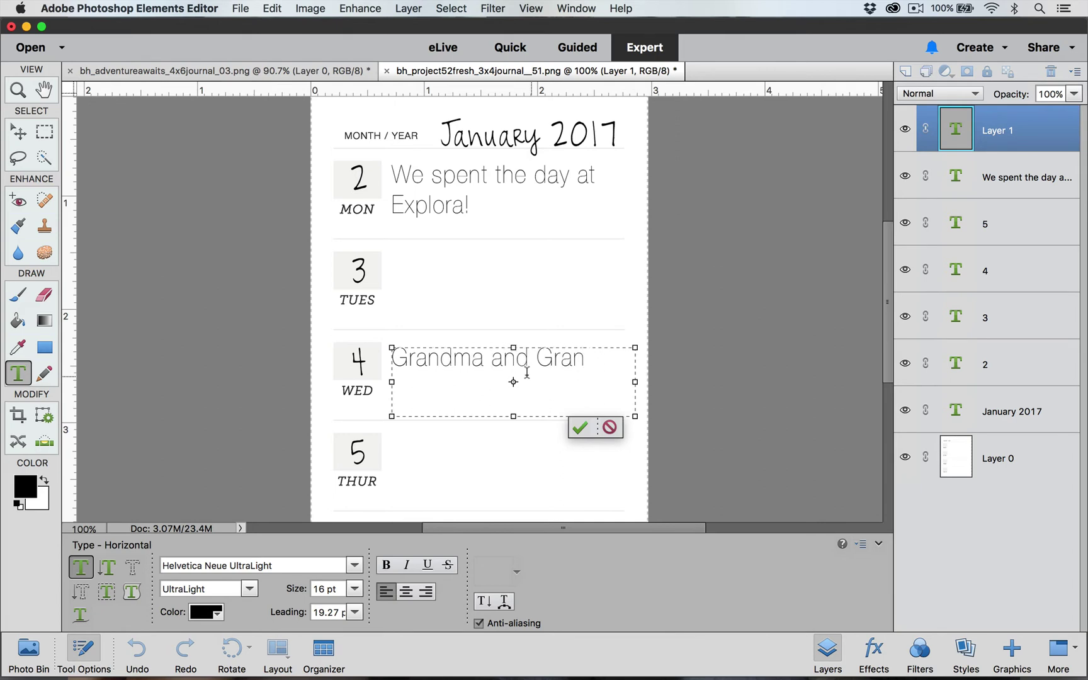
{"action": "type", "text": "dpa were in town!"}
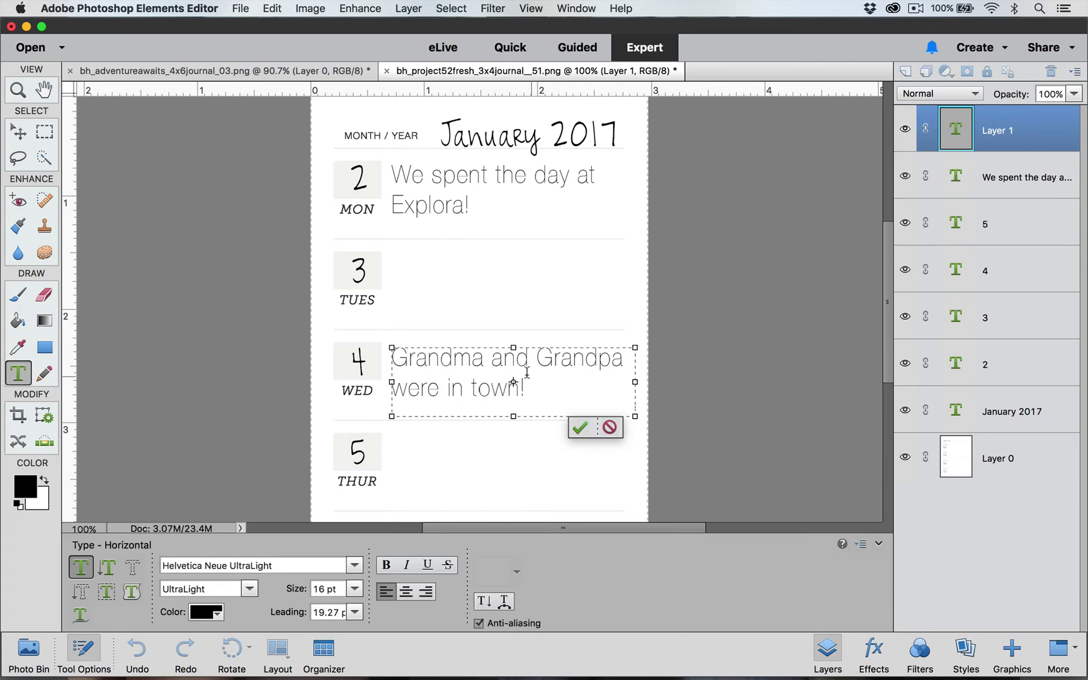
{"action": "left_click", "coordinate": [579, 428]}
{"action": "key", "text": "v"}
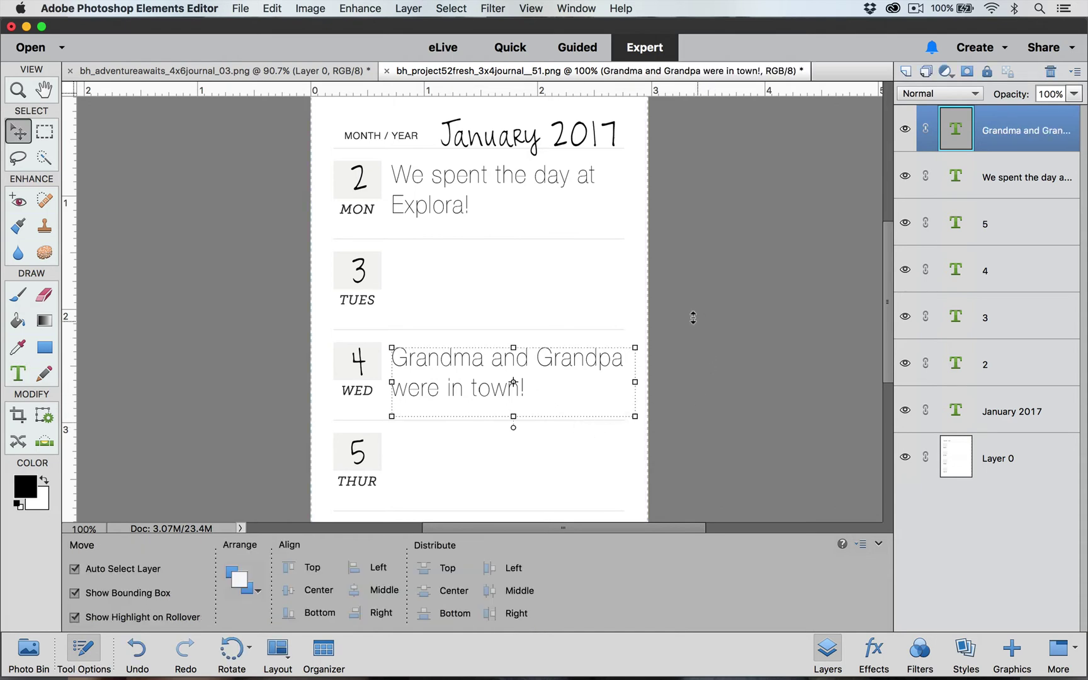
{"action": "left_click", "coordinate": [697, 191]}
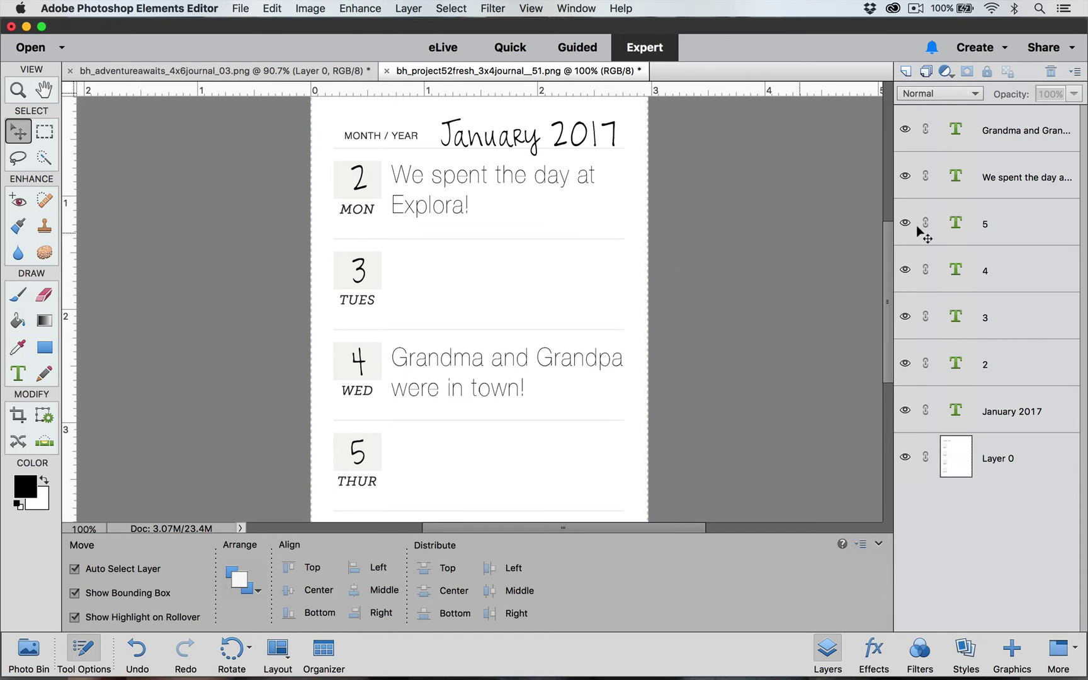
{"action": "left_click", "coordinate": [955, 176]}
{"action": "double_click", "coordinate": [955, 176]}
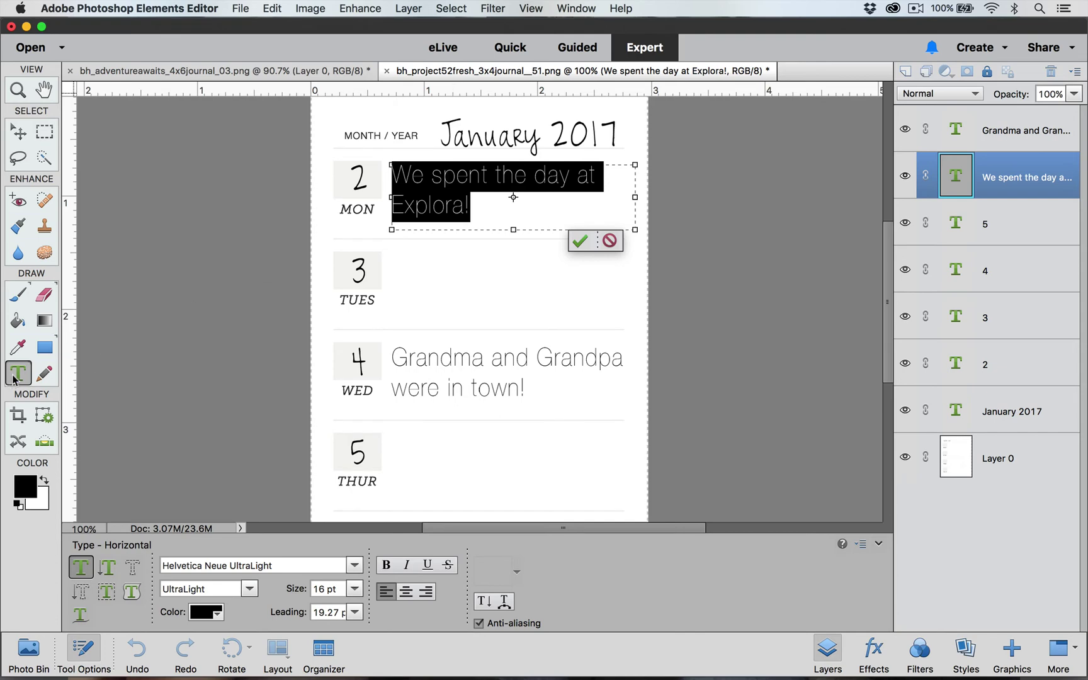
{"action": "left_click", "coordinate": [271, 564]}
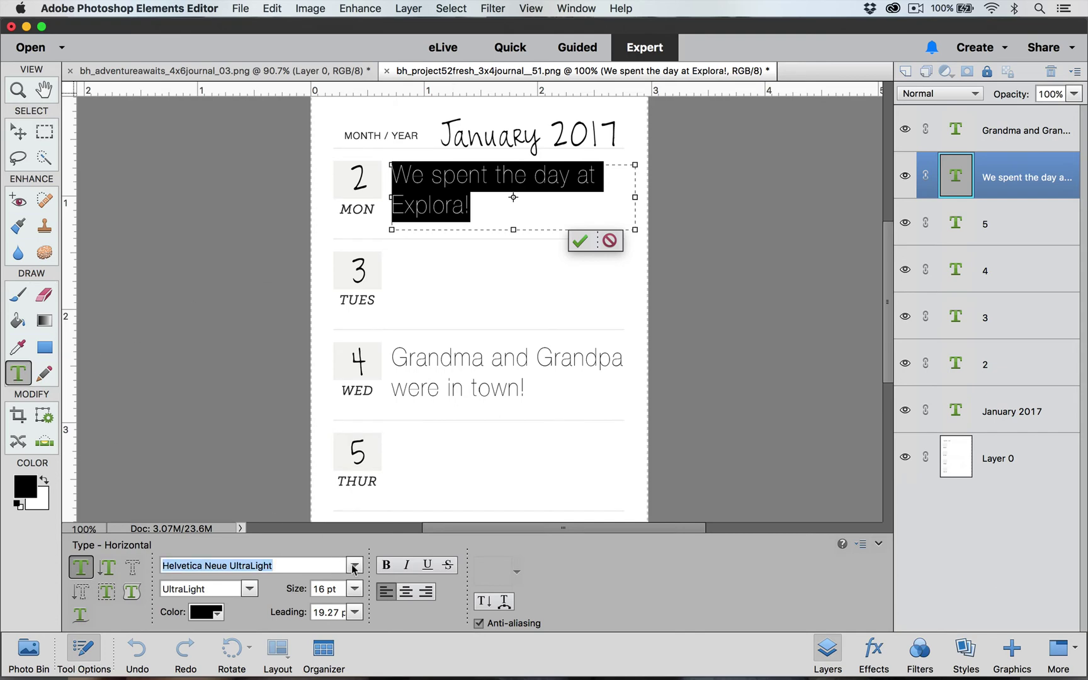
{"action": "left_click", "coordinate": [355, 566]}
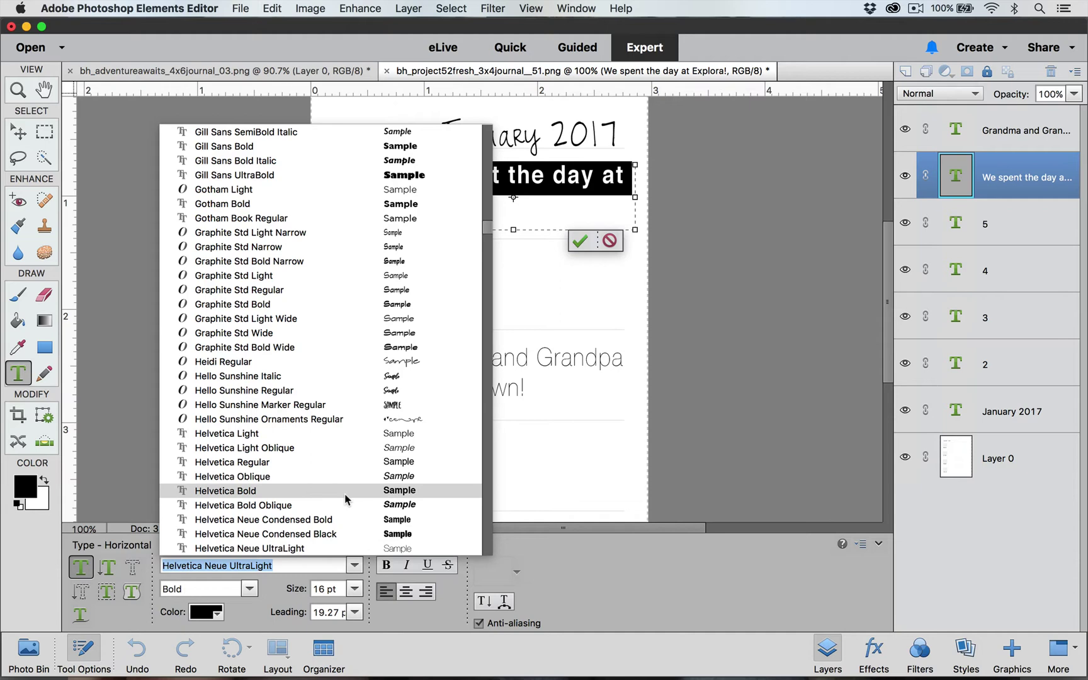
{"action": "left_click", "coordinate": [343, 565]}
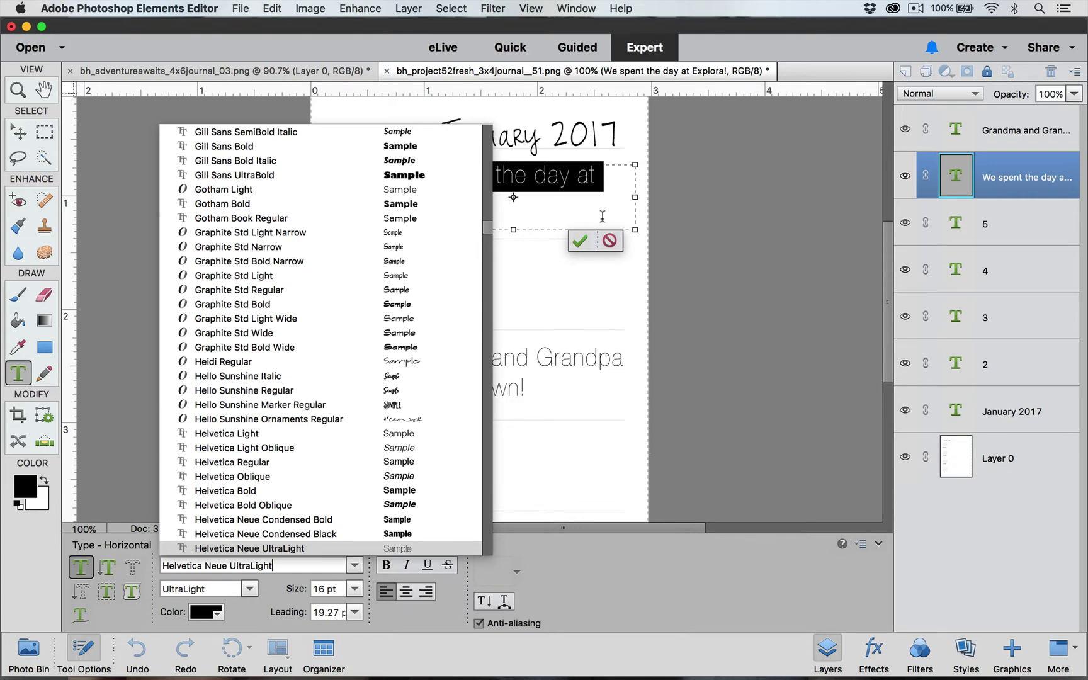
{"action": "left_click", "coordinate": [608, 241]}
{"action": "left_click", "coordinate": [609, 241]}
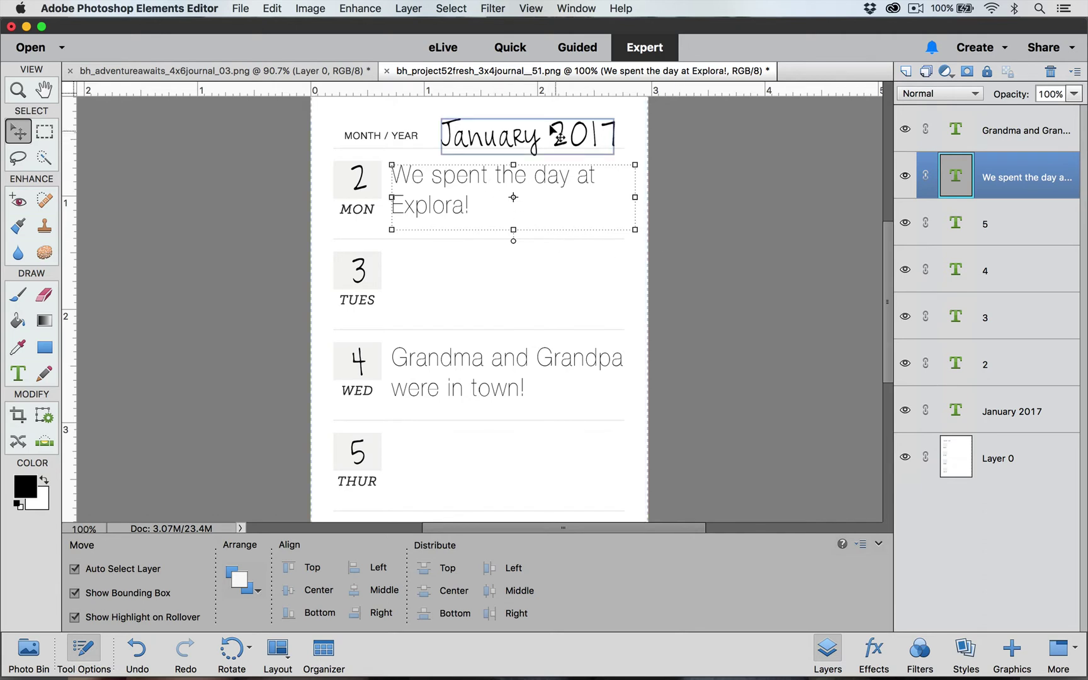
{"action": "mouse_move", "coordinate": [456, 215]}
{"action": "left_mouse_down"}
{"action": "mouse_move", "coordinate": [456, 228]}
{"action": "mouse_move", "coordinate": [455, 211]}
{"action": "left_mouse_up"}
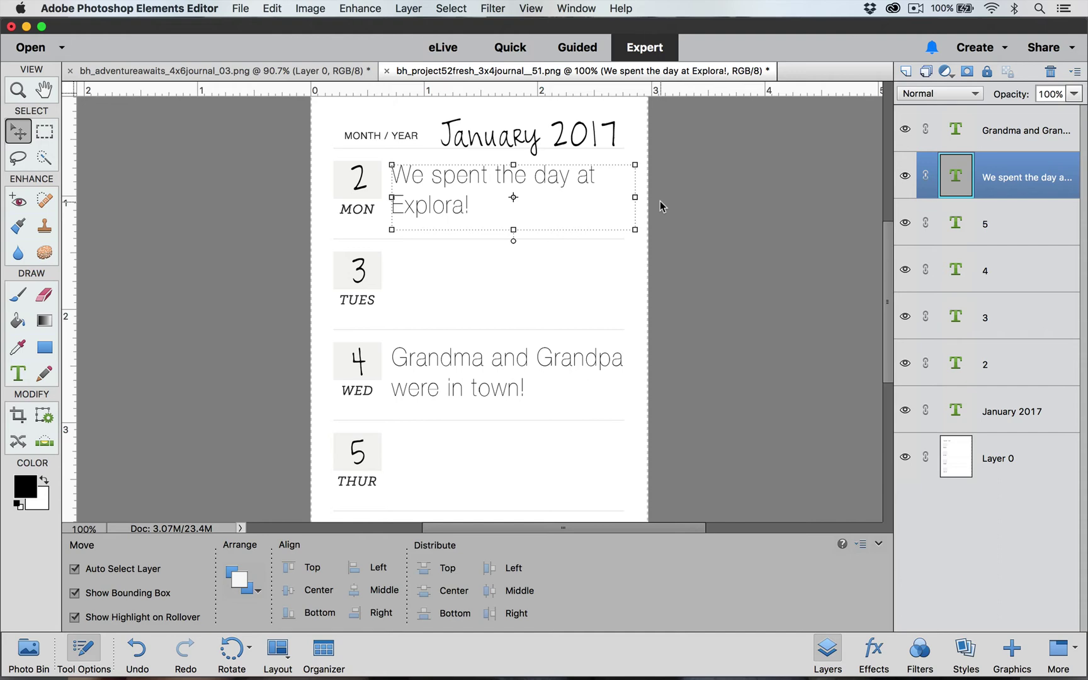
Switch to the Things To Do card and set the type to Helvetica Neue Bold in black.
{"action": "left_click", "coordinate": [291, 71]}
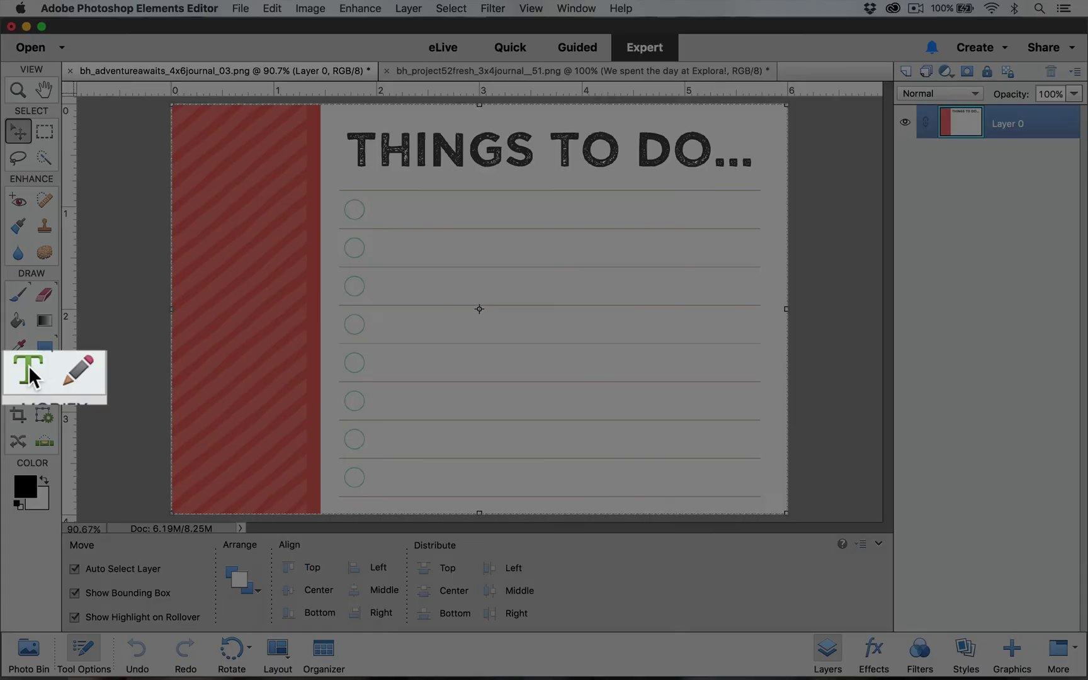
{"action": "left_click", "coordinate": [19, 374]}
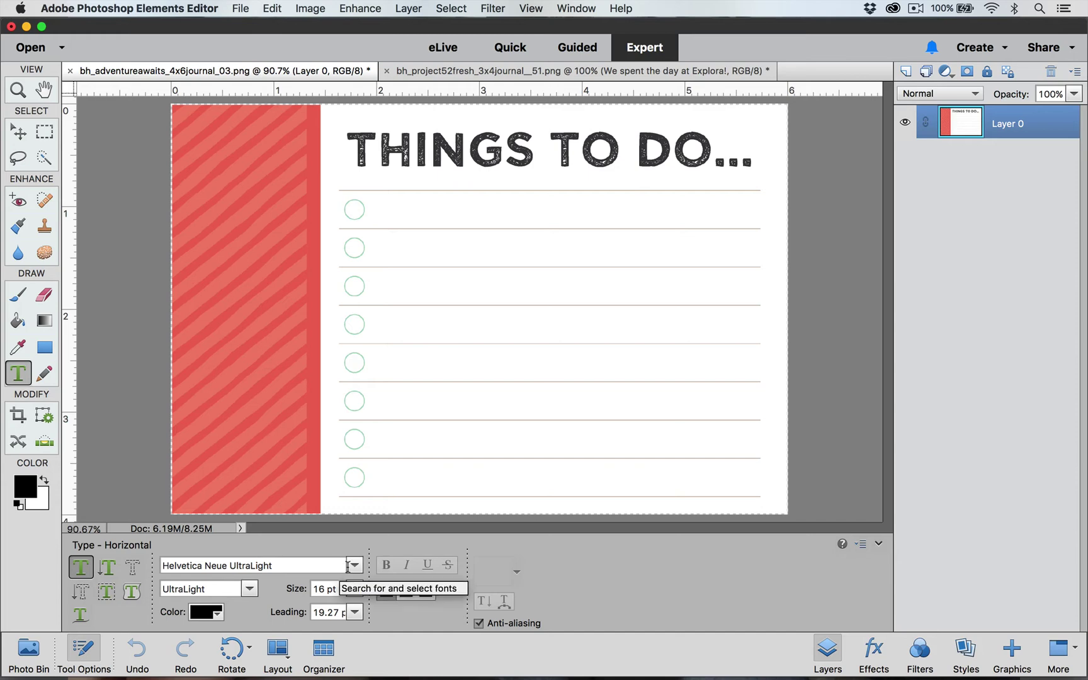
{"action": "left_click", "coordinate": [355, 565]}
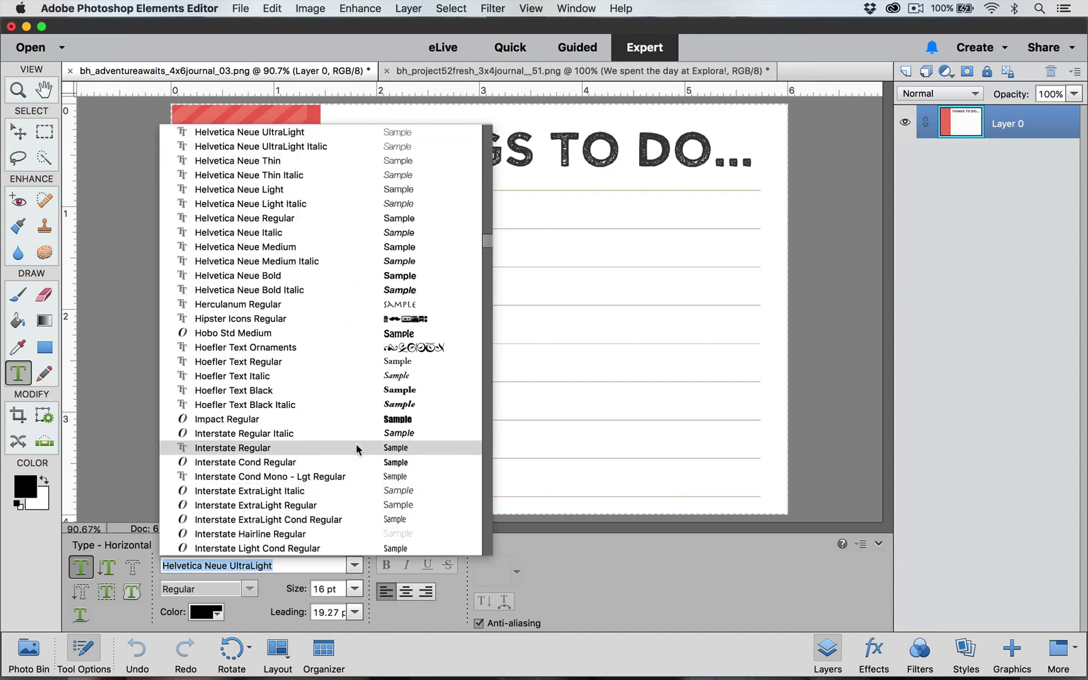
{"action": "left_click", "coordinate": [358, 276]}
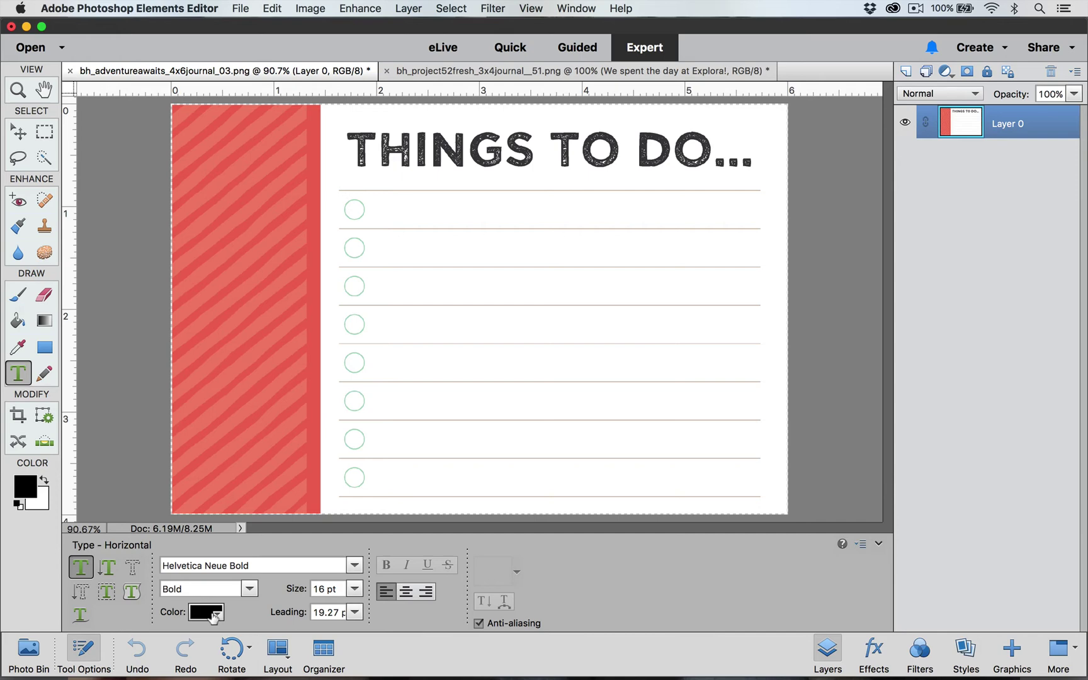
{"action": "left_click", "coordinate": [214, 615]}
{"action": "left_click", "coordinate": [153, 563]}
Type an X at the first checklist circle and commit it.
{"action": "left_click", "coordinate": [353, 216]}
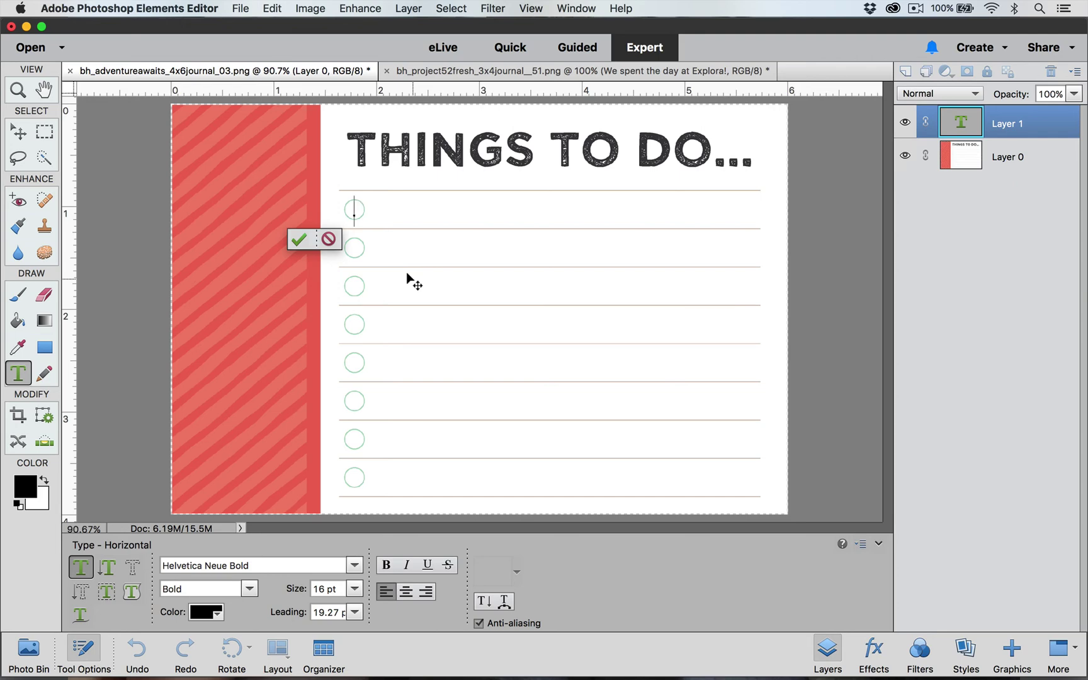
{"action": "type", "text": "X"}
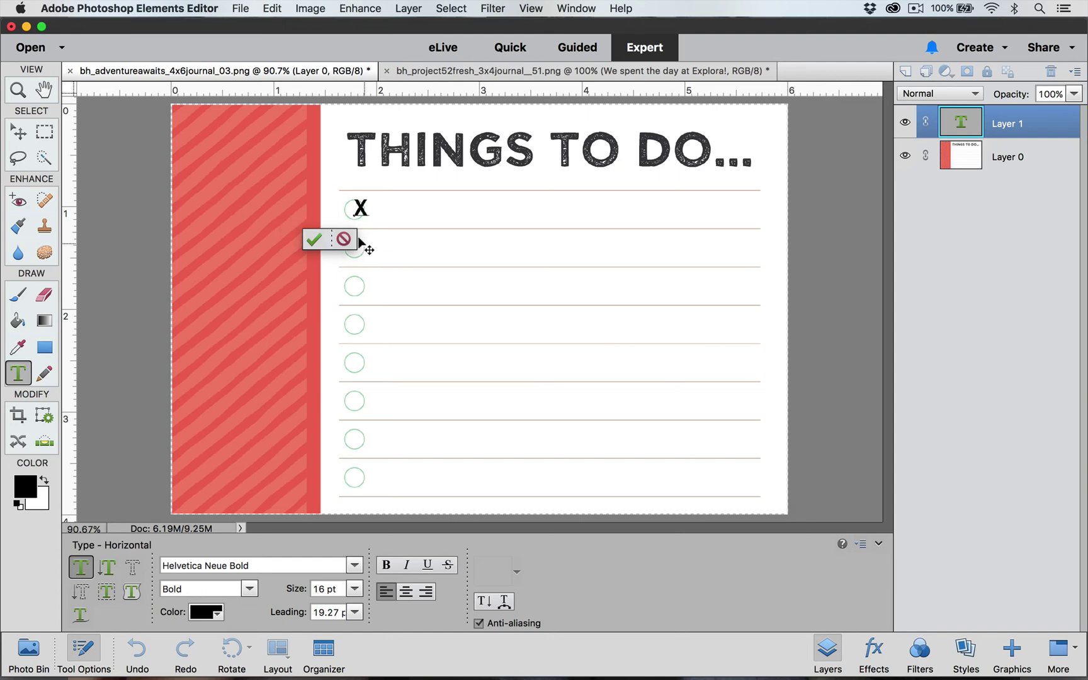
{"action": "left_click", "coordinate": [309, 238]}
Zoom in on the checklist and move the X over the first circle.
{"action": "key", "text": "v"}
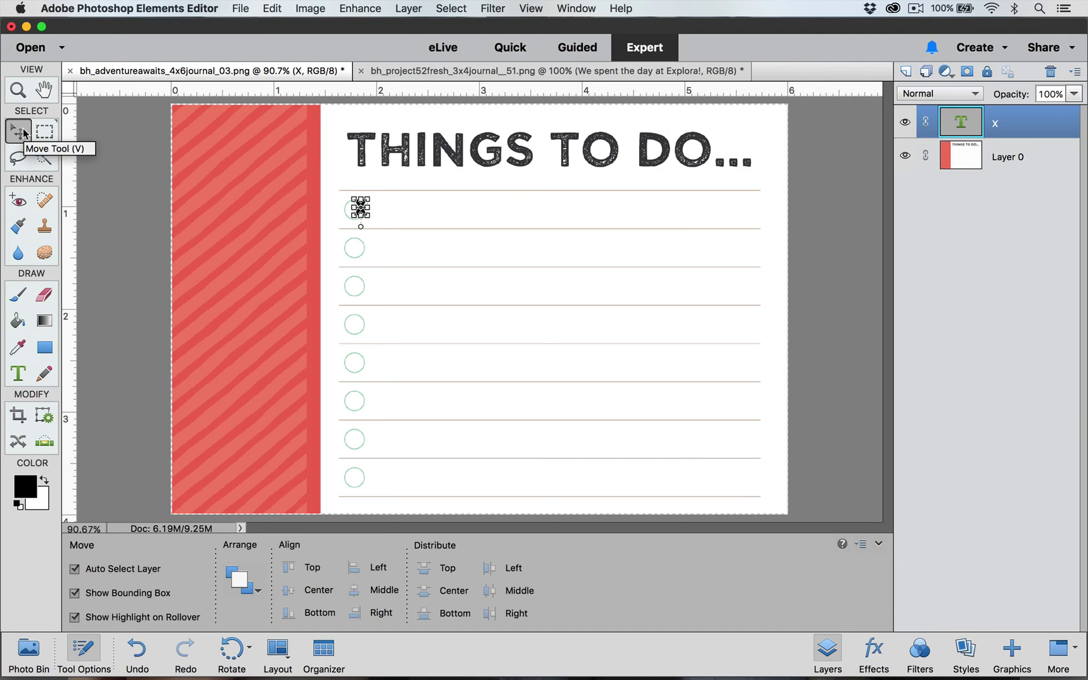
{"action": "key", "text": "super"}
{"action": "key", "text": "super+equal"}
{"action": "key", "text": "super+equal"}
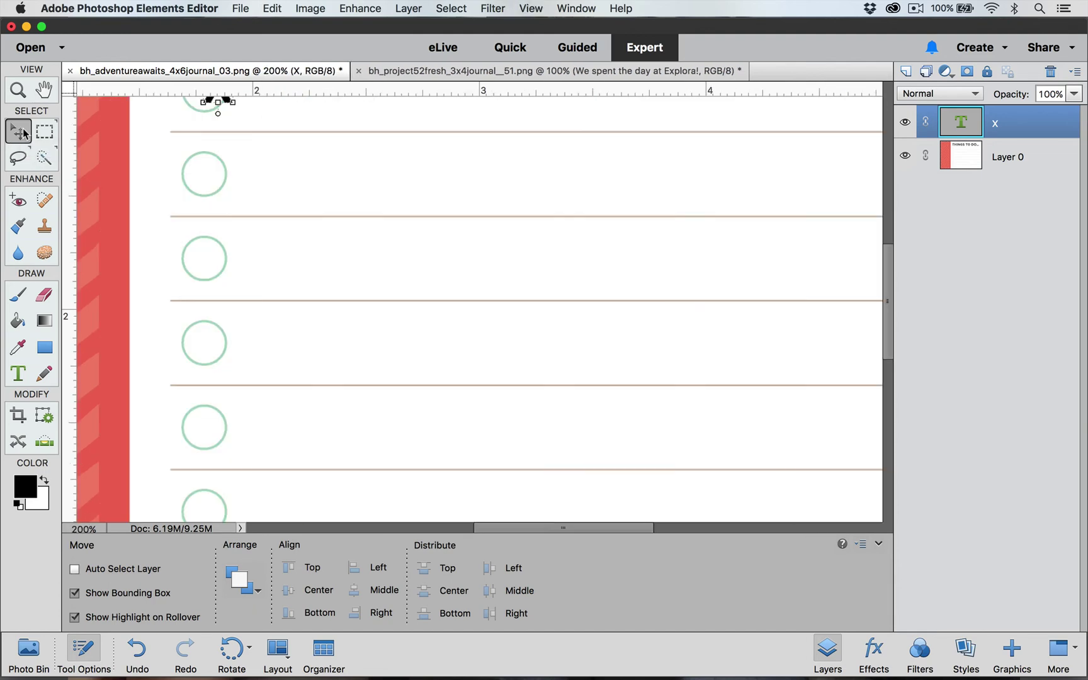
{"action": "scroll", "coordinate": [231, 235], "scroll_direction": "up", "scroll_amount": 5}
{"action": "scroll", "coordinate": [230, 235], "scroll_direction": "left", "scroll_amount": 3}
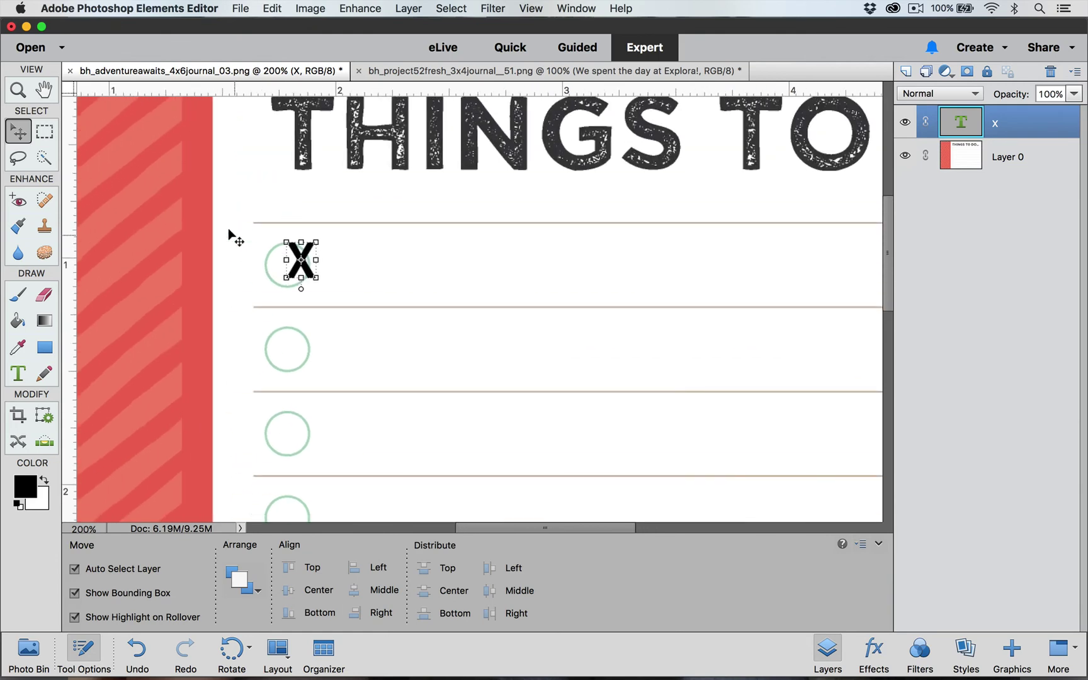
{"action": "left_click_drag", "start_coordinate": [304, 269], "coordinate": [291, 272]}
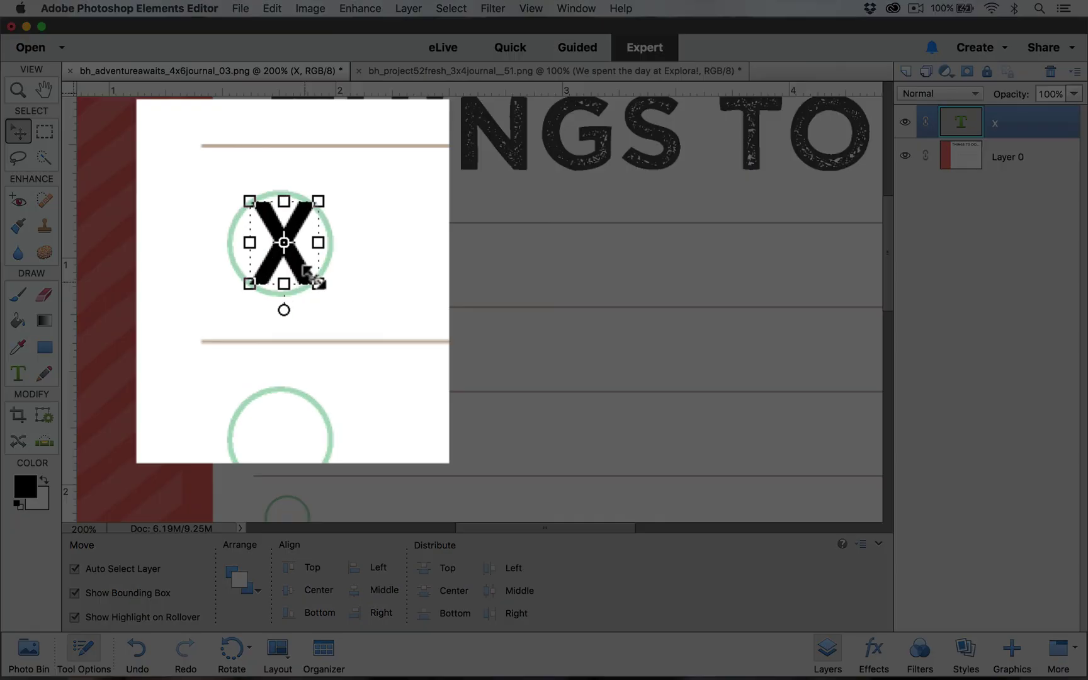
Resize the X to fill the circle, centre it, and return to the background layer.
{"action": "left_click", "coordinate": [304, 281]}
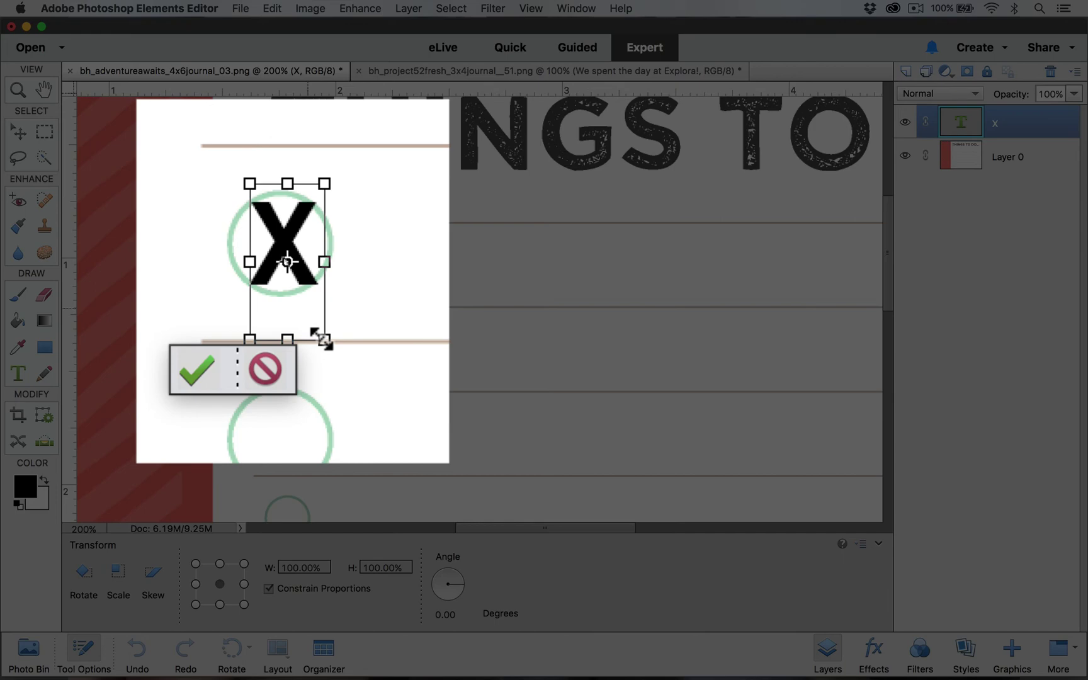
{"action": "left_click_drag", "start_coordinate": [305, 282], "coordinate": [315, 310]}
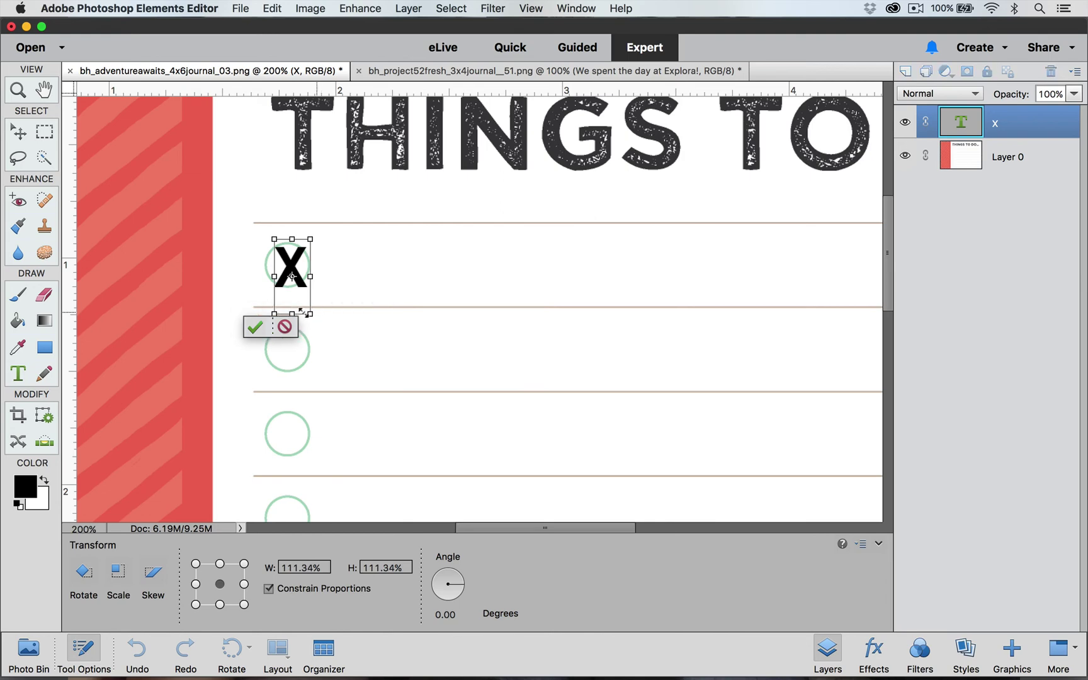
{"action": "left_click", "coordinate": [253, 327]}
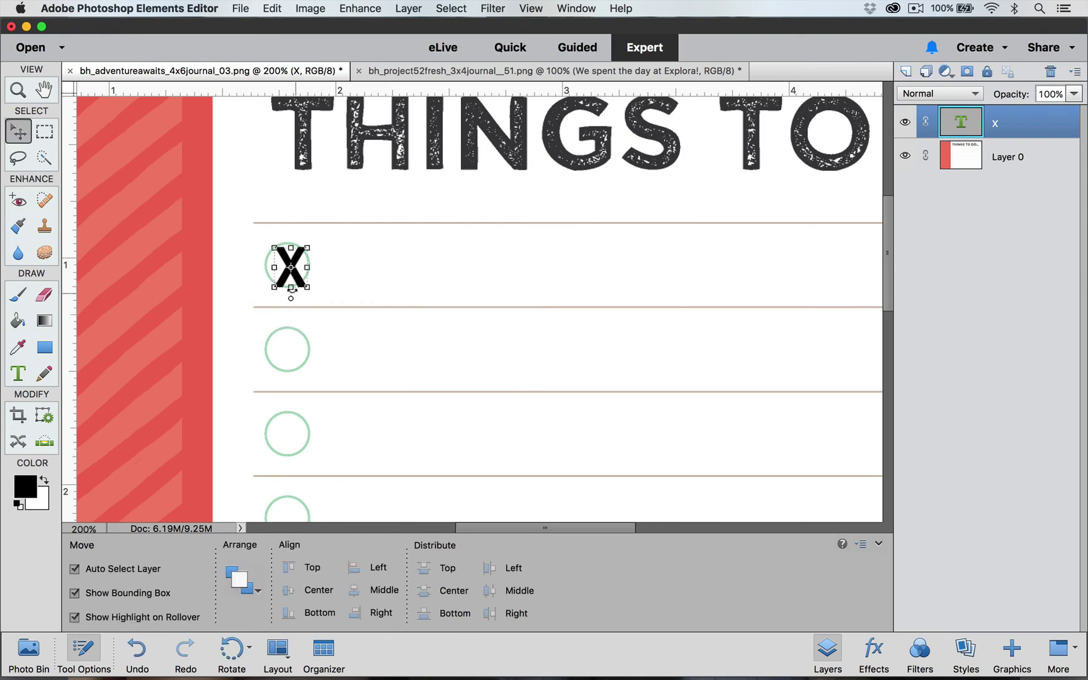
{"action": "left_click_drag", "start_coordinate": [291, 274], "coordinate": [288, 270]}
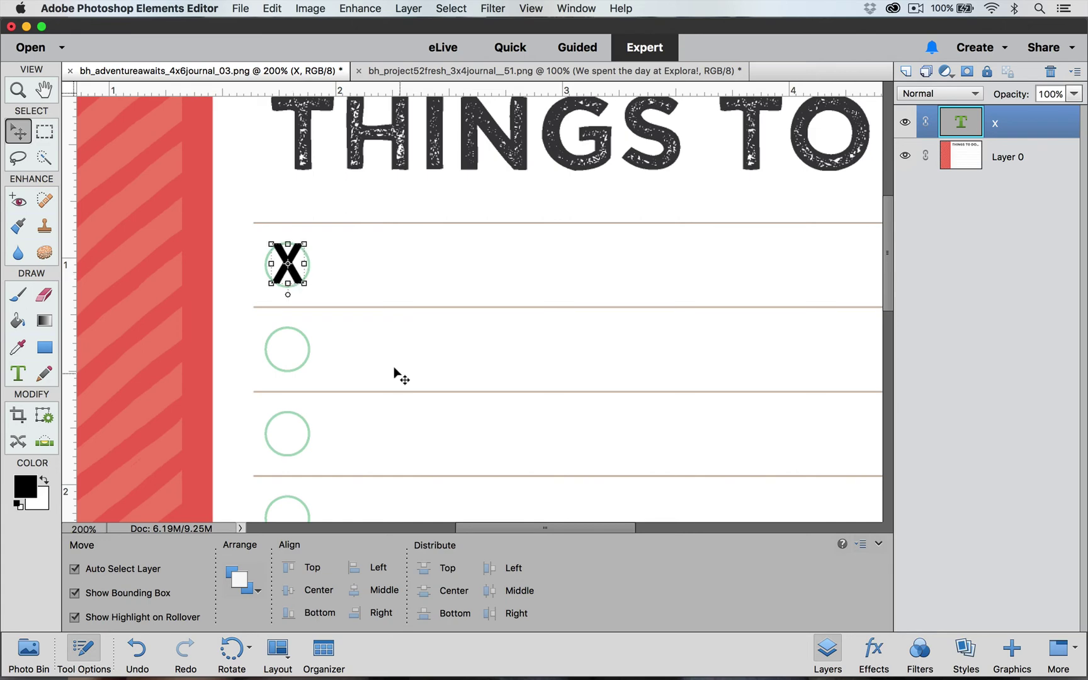
{"action": "left_click", "coordinate": [545, 435]}
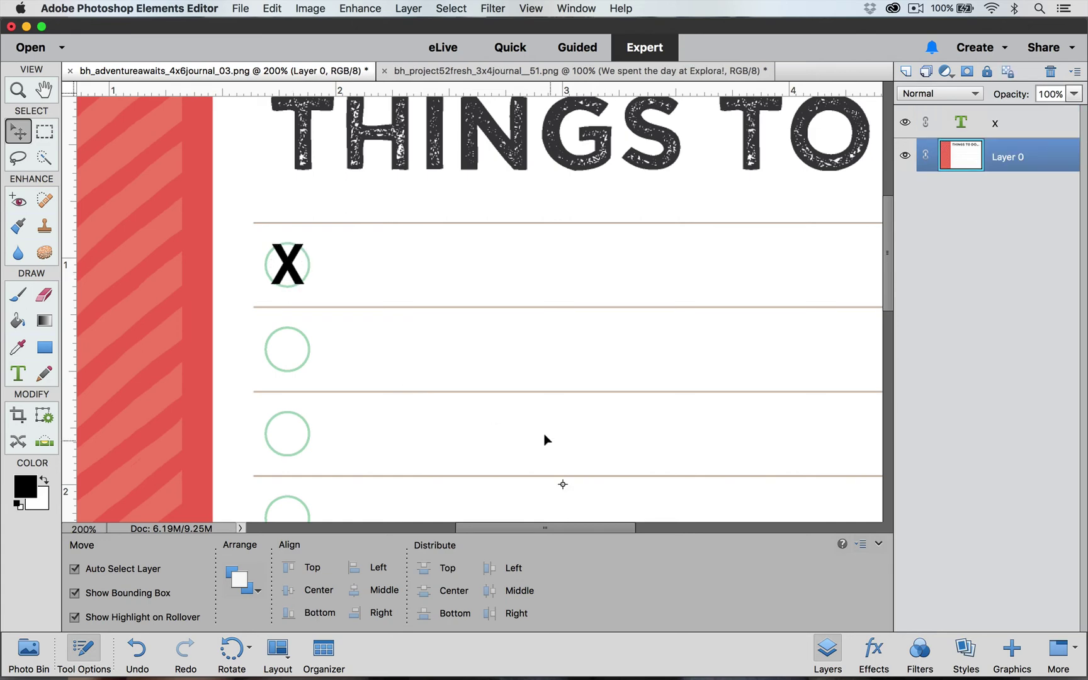
{"action": "key", "text": "super+minus"}
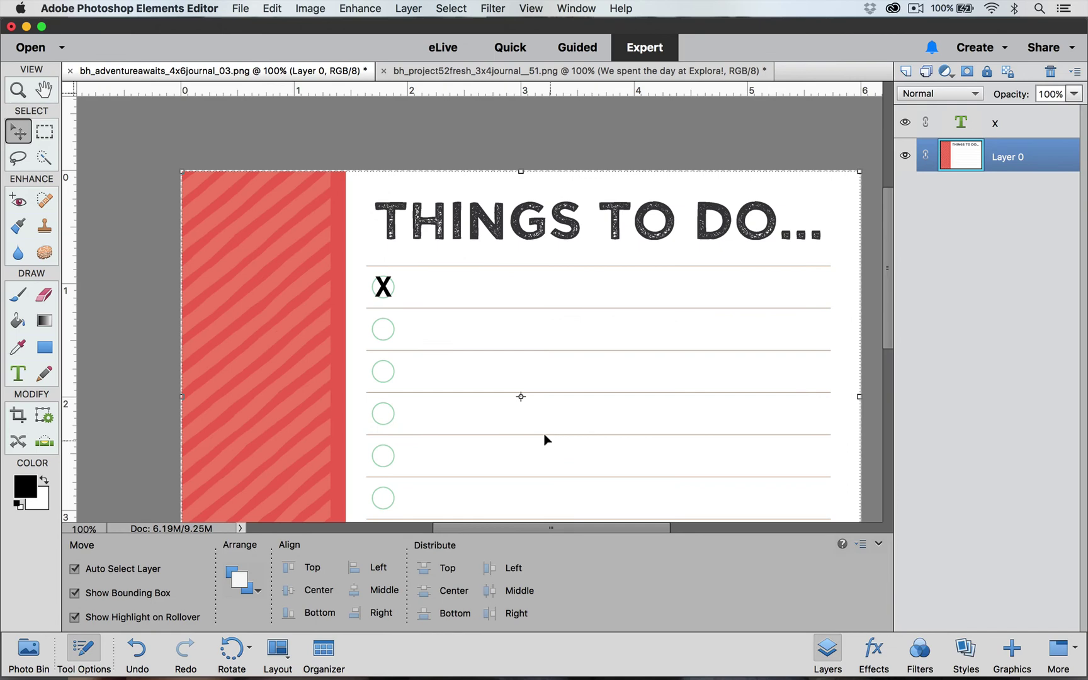
Select the Custom Shape tool with the Checkmark shape from the Default set.
{"action": "scroll", "coordinate": [544, 439], "scroll_direction": "down", "scroll_amount": 3}
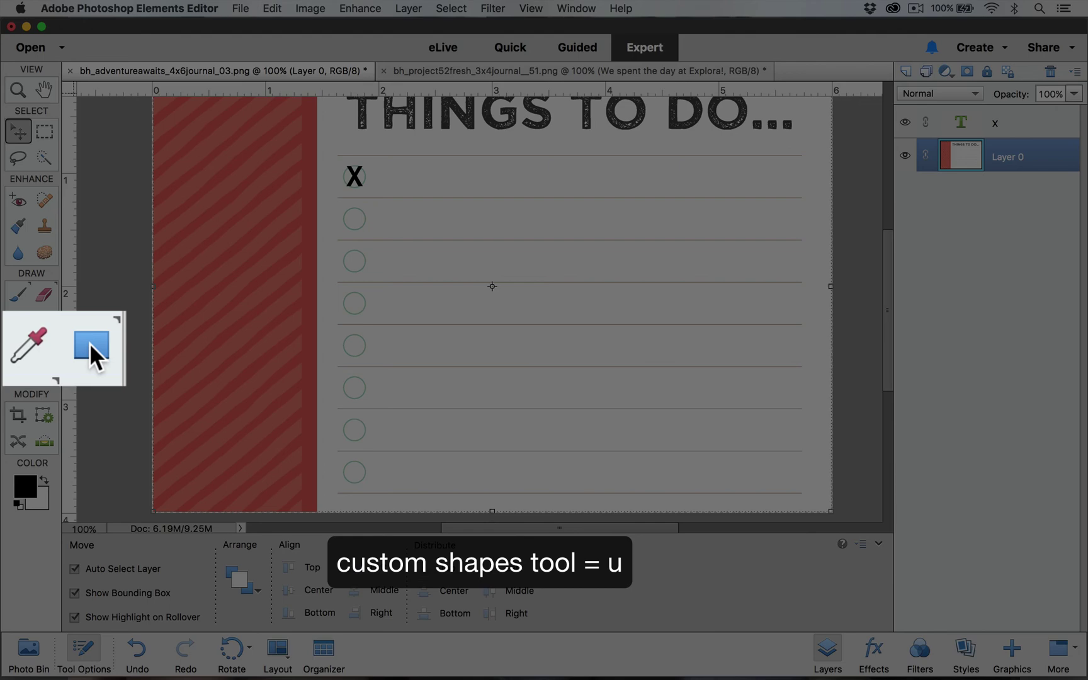
{"action": "left_click", "coordinate": [44, 347]}
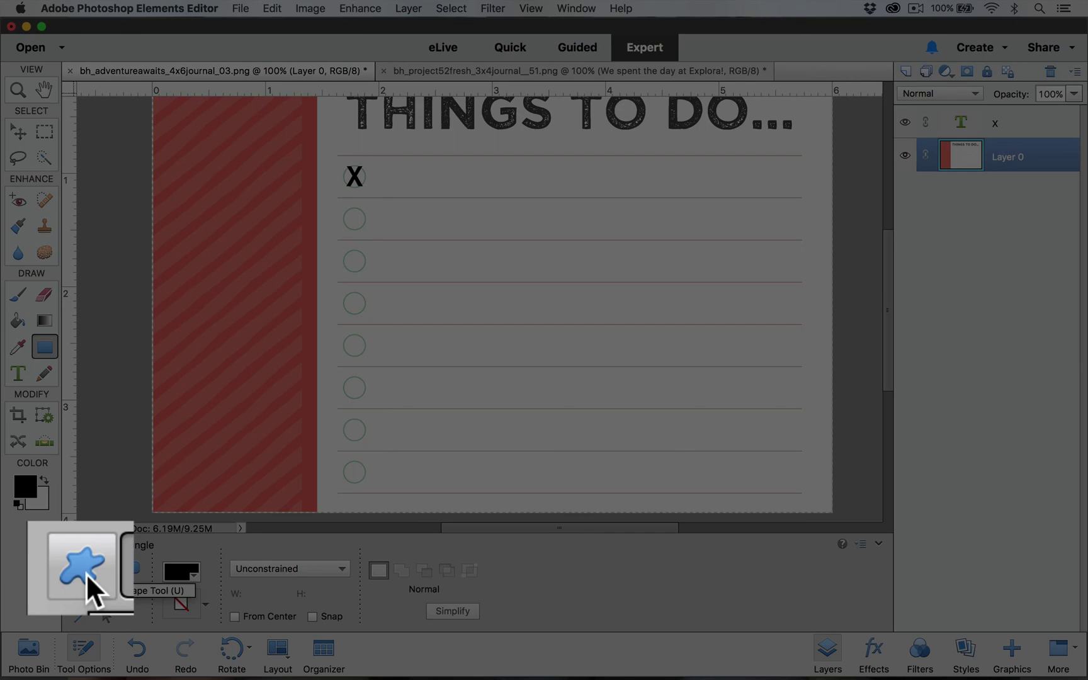
{"action": "left_click", "coordinate": [84, 572]}
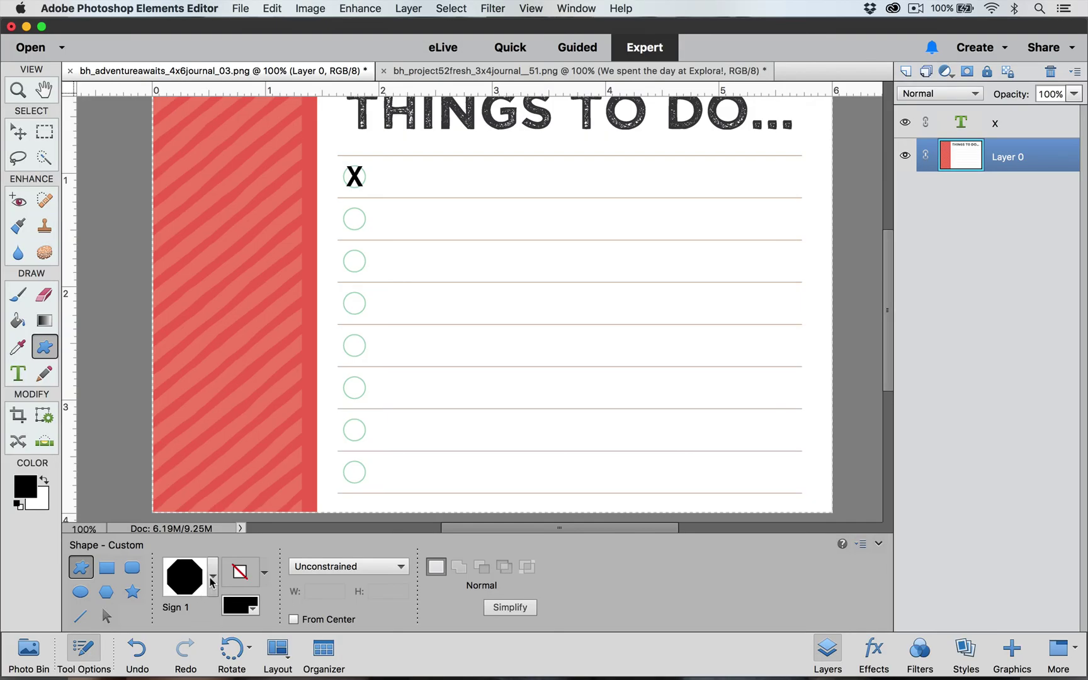
{"action": "left_click", "coordinate": [212, 580]}
{"action": "scroll", "coordinate": [226, 500], "scroll_direction": "down", "scroll_amount": 5}
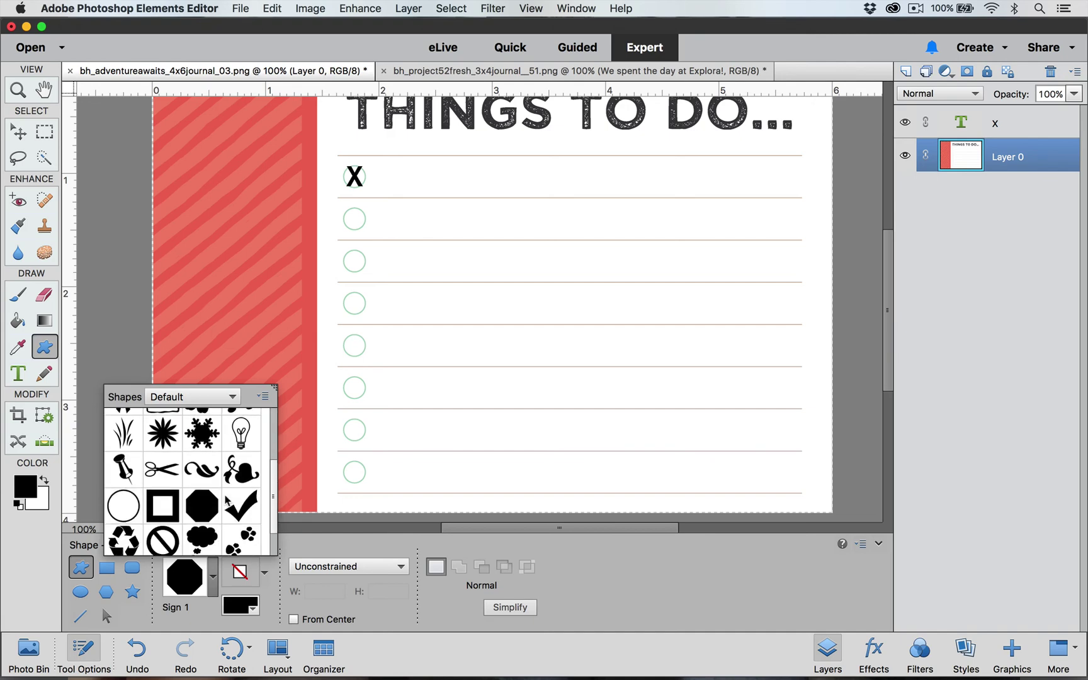
{"action": "scroll", "coordinate": [225, 501], "scroll_direction": "up", "scroll_amount": 5}
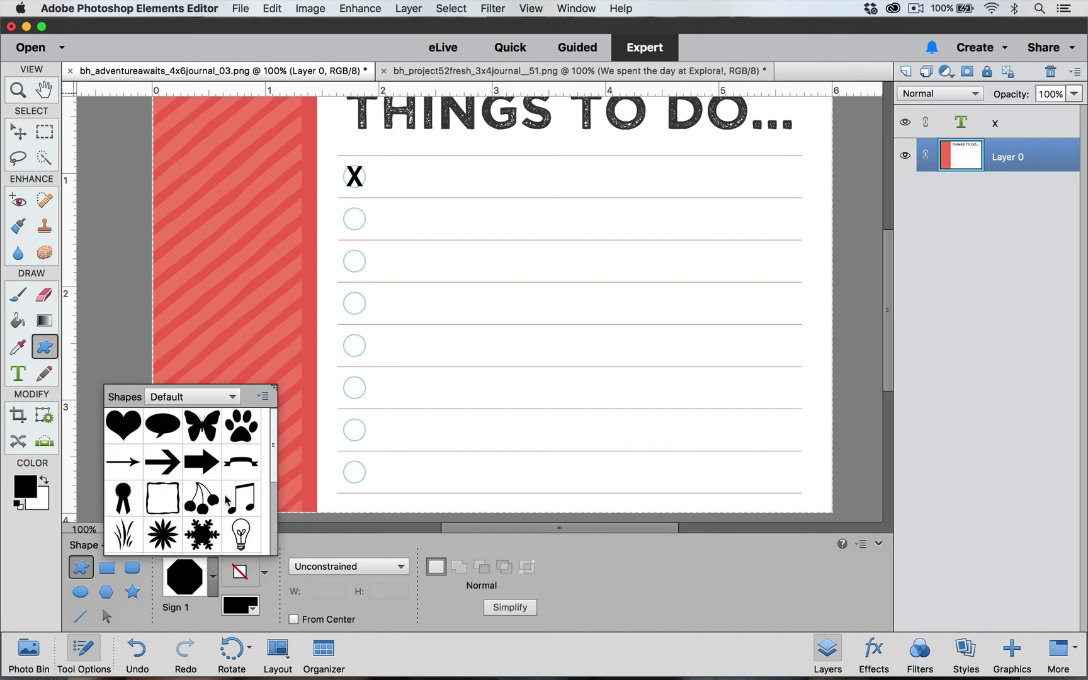
{"action": "left_click", "coordinate": [234, 397]}
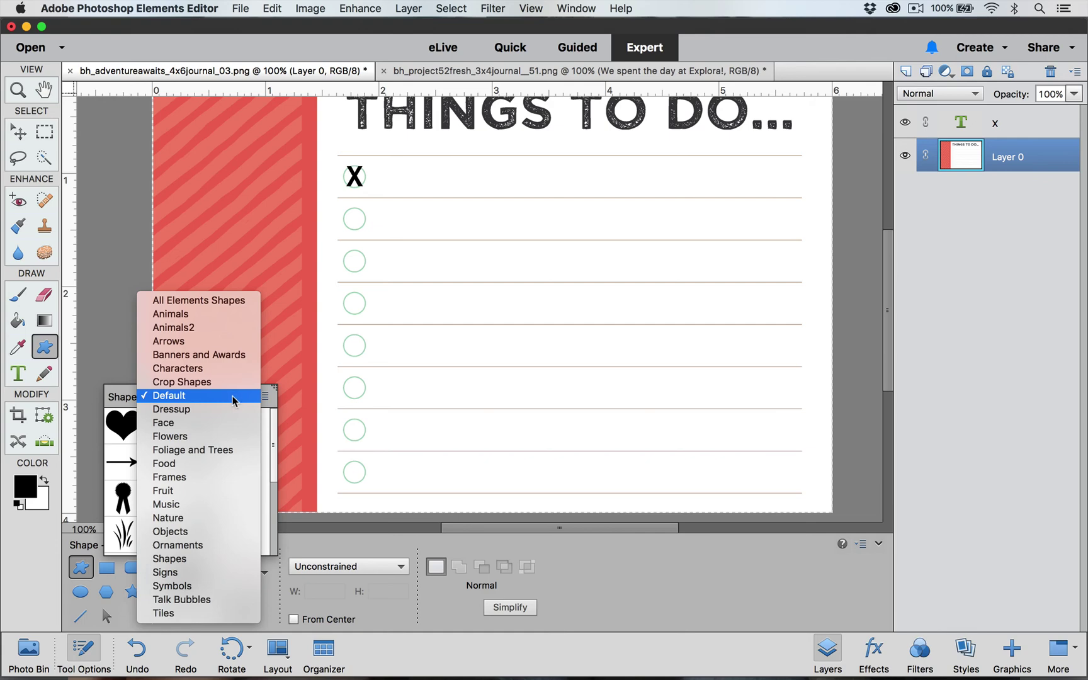
{"action": "left_click", "coordinate": [234, 400]}
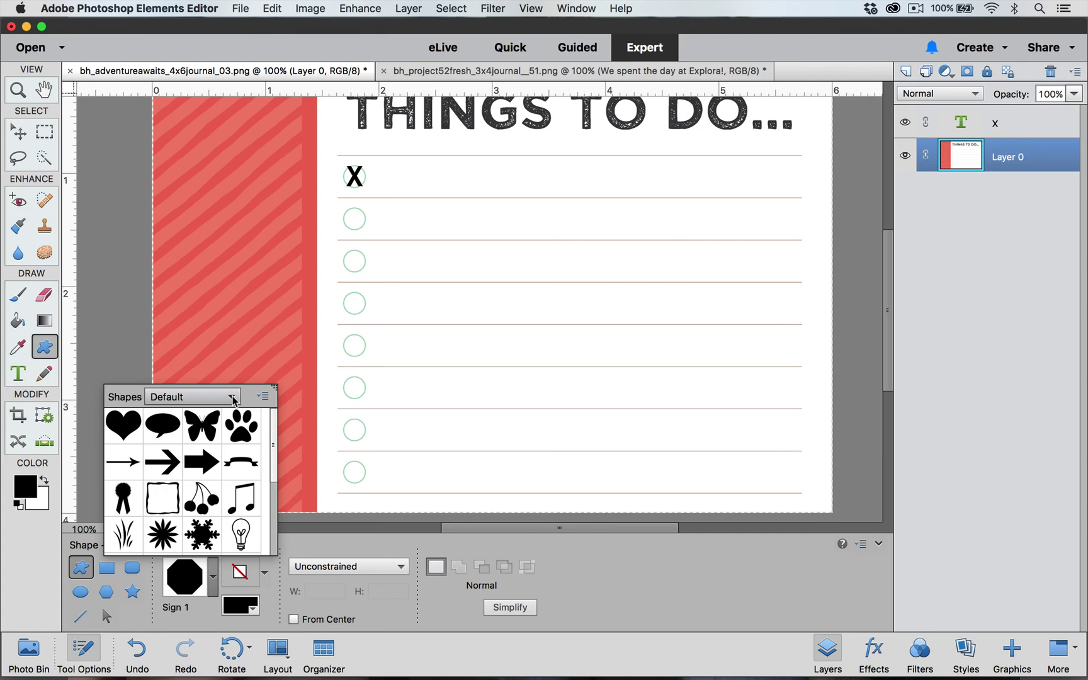
{"action": "left_click_drag", "start_coordinate": [274, 446], "coordinate": [272, 522]}
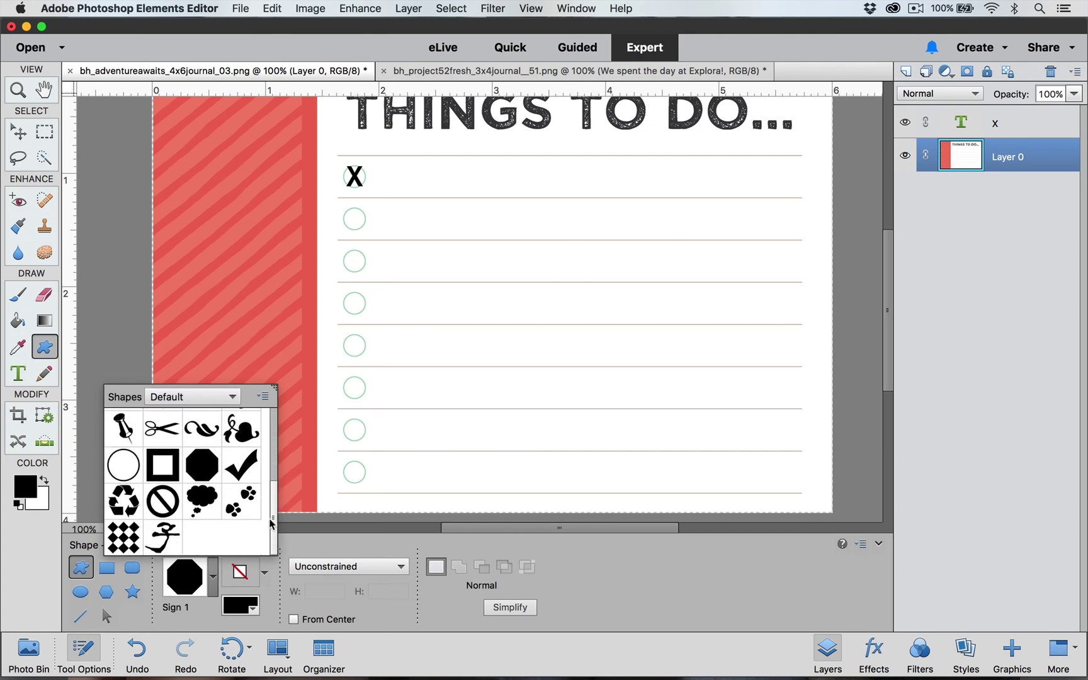
{"action": "double_click", "coordinate": [246, 466]}
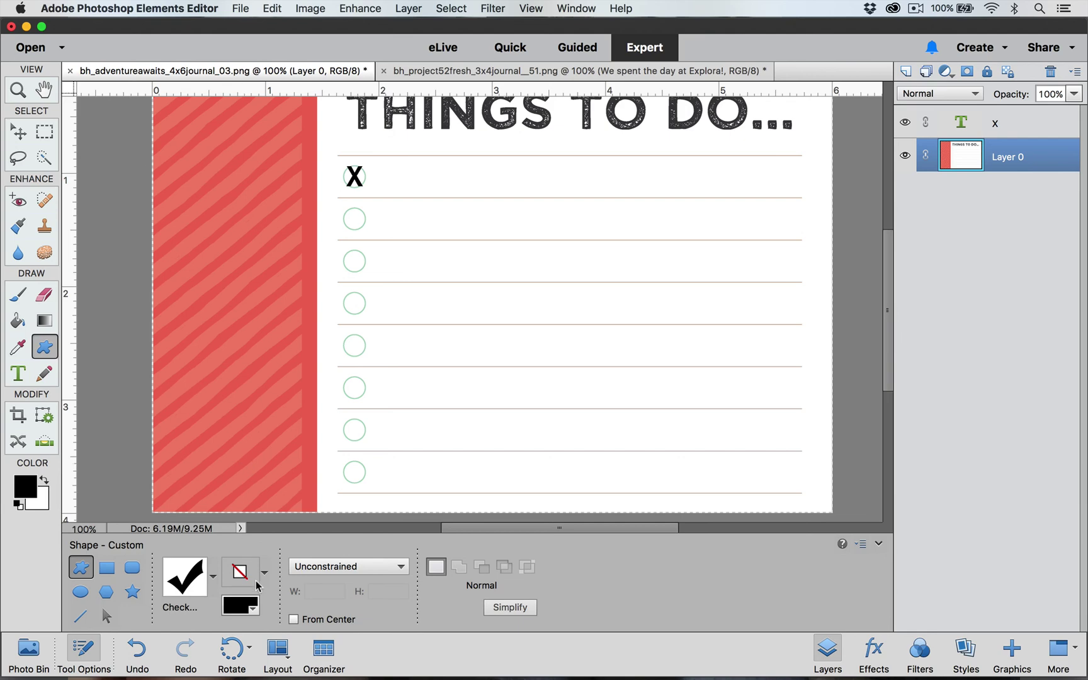
Set the shape colour to red ef6956 from the card's striped border, sizing Unconstrained.
{"action": "left_click", "coordinate": [253, 609]}
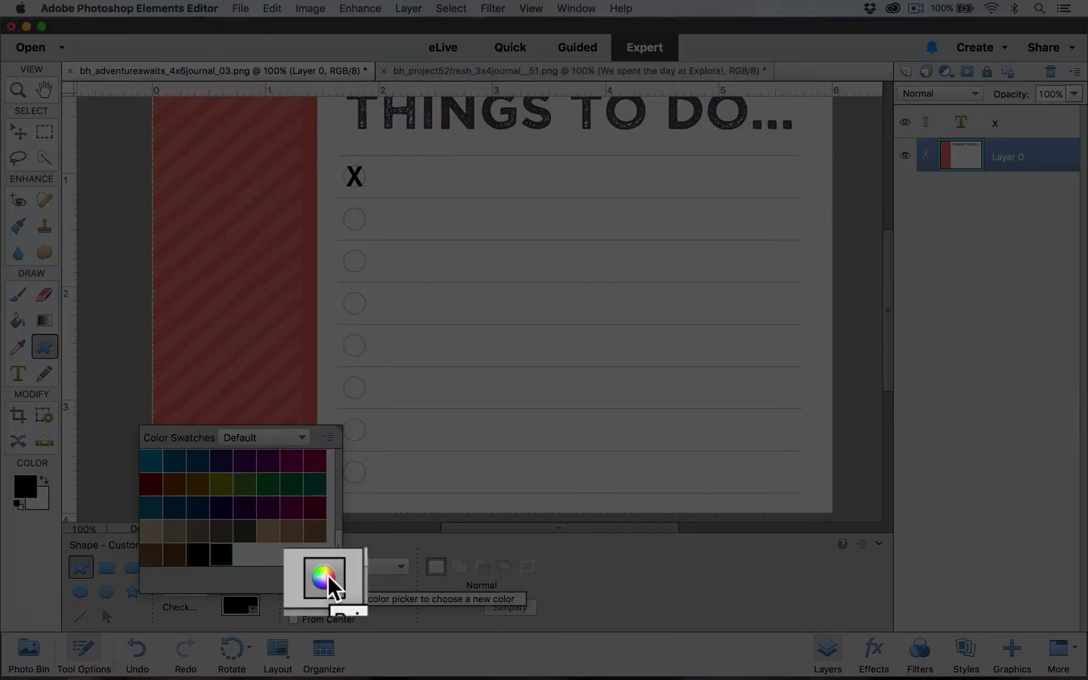
{"action": "left_click", "coordinate": [326, 577]}
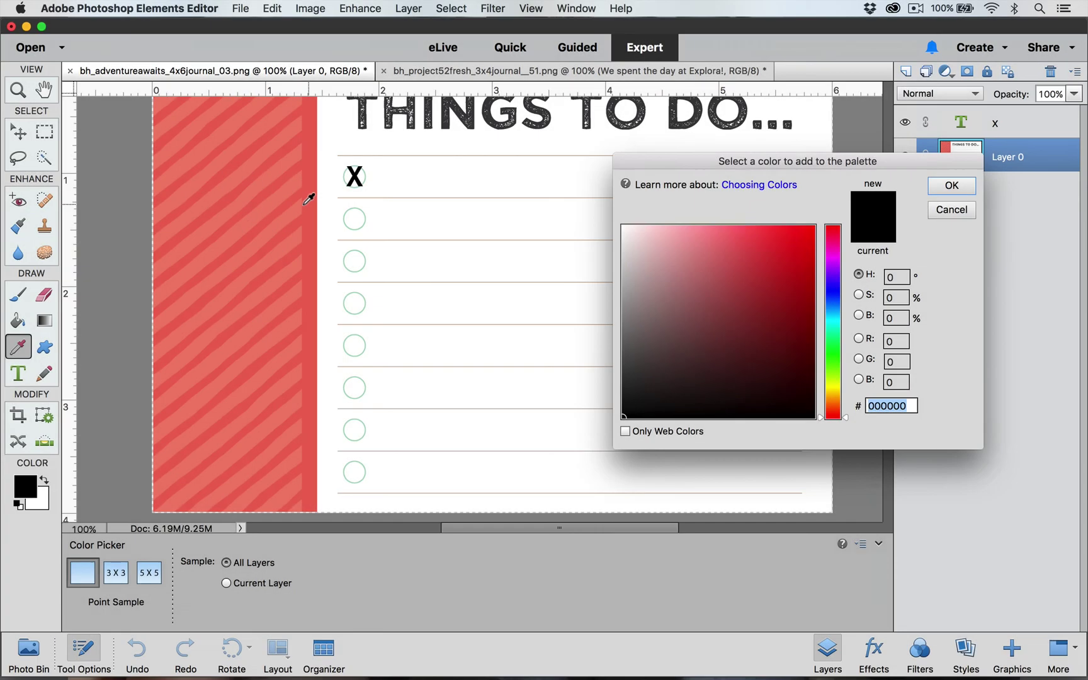
{"action": "left_click", "coordinate": [309, 201]}
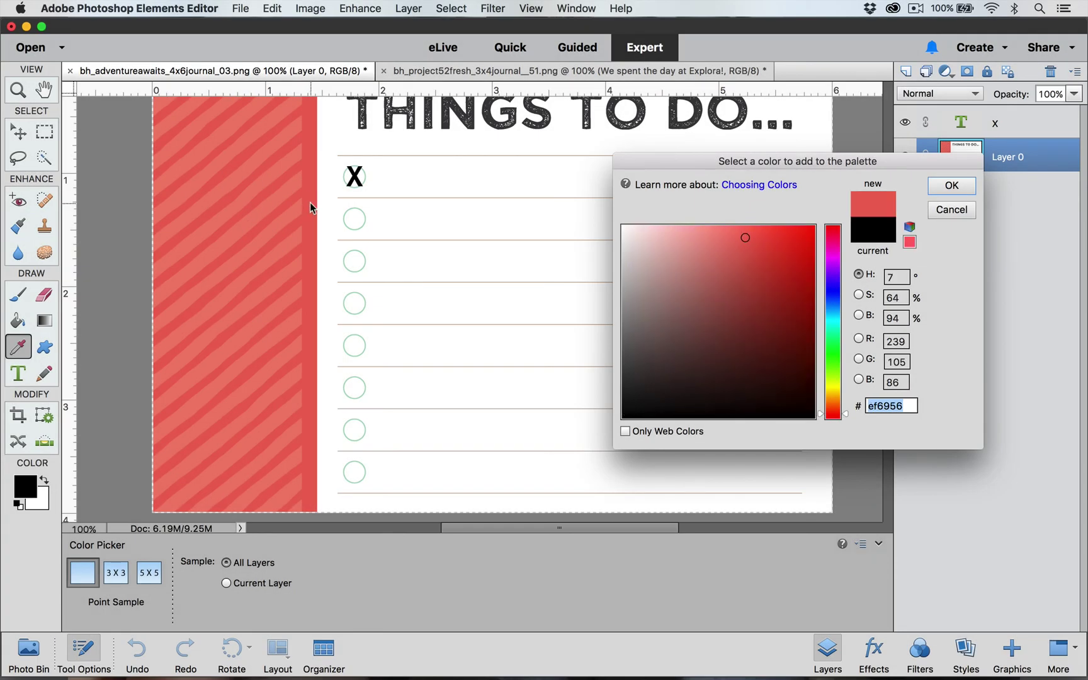
{"action": "left_click", "coordinate": [950, 187]}
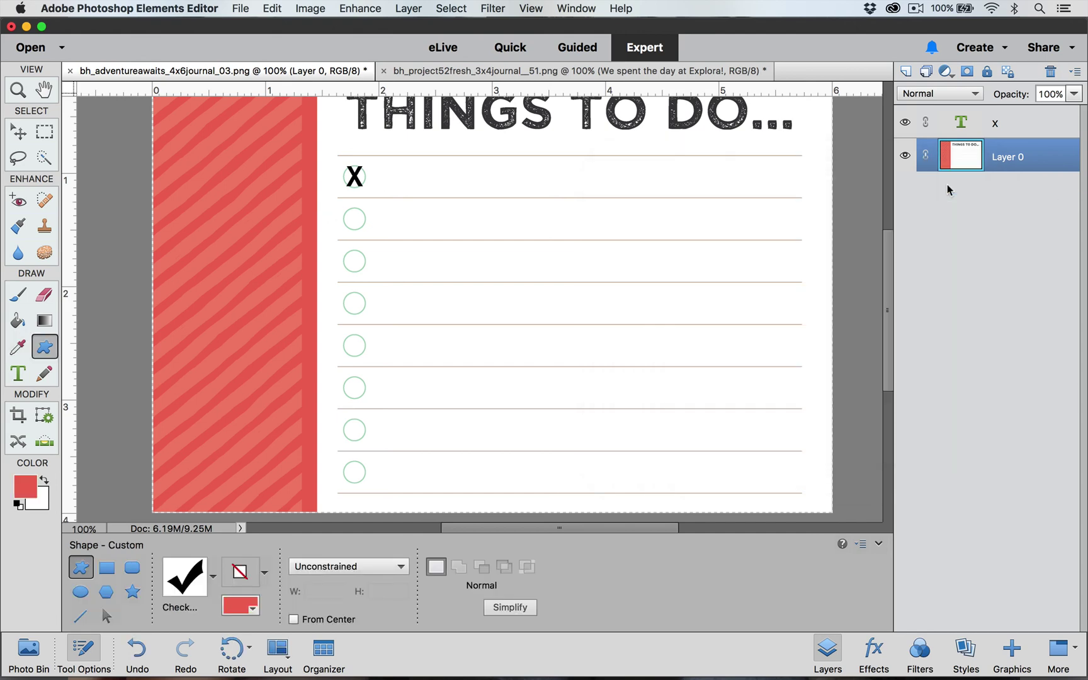
{"action": "left_click", "coordinate": [401, 566]}
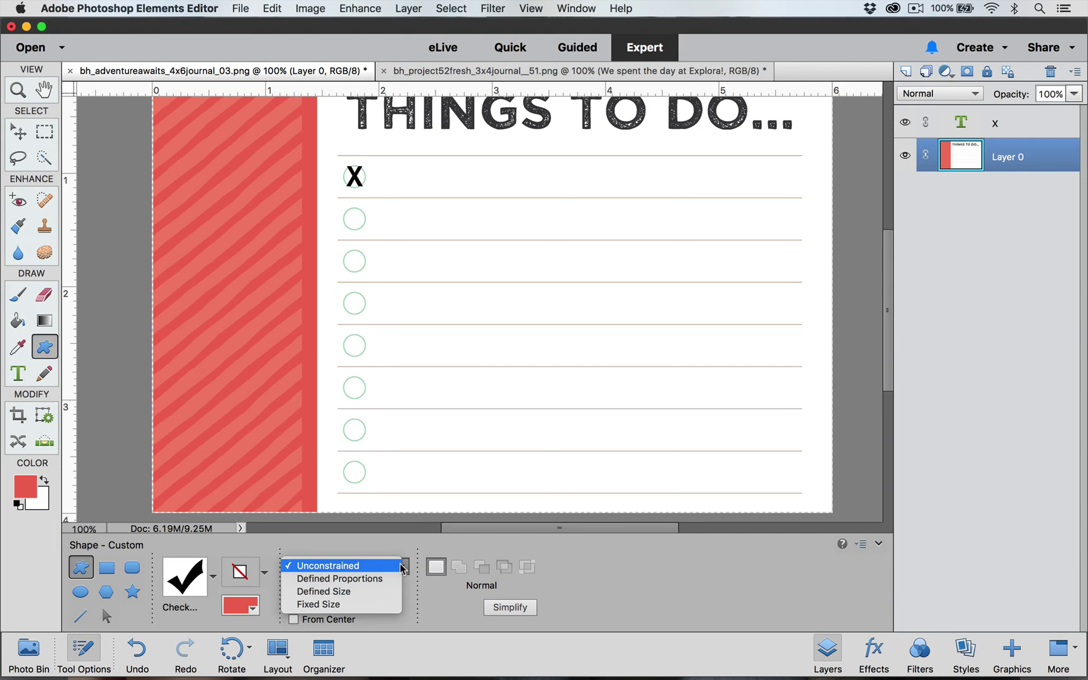
{"action": "left_click", "coordinate": [401, 568]}
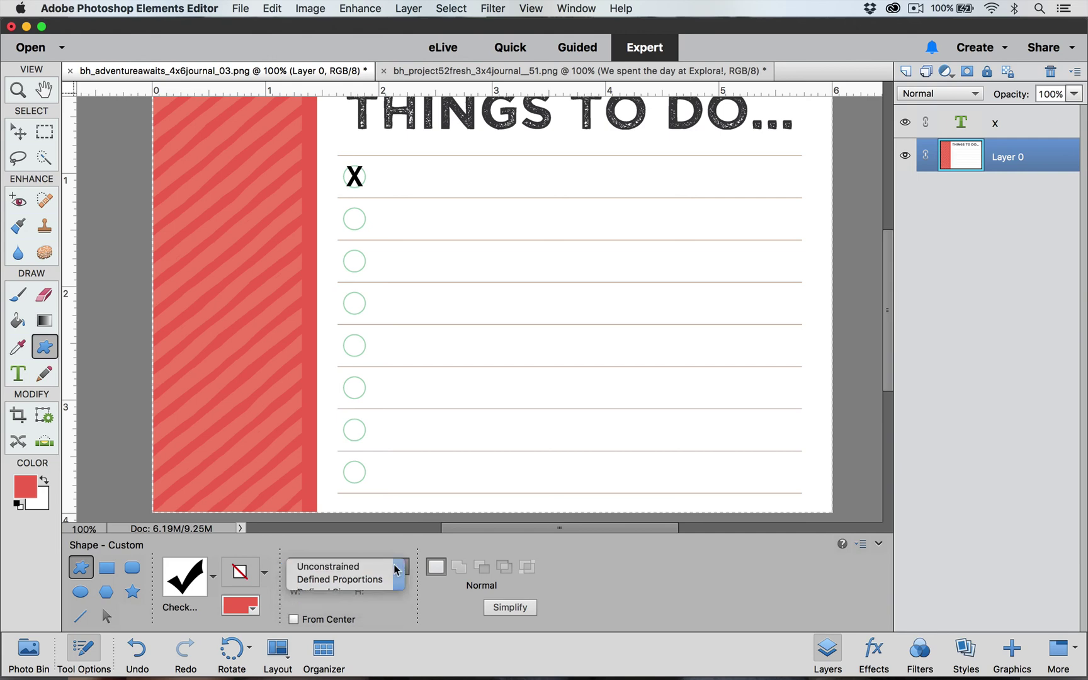
{"action": "key", "text": "alt+bracketright"}
Draw a red checkmark and move it up onto the fourth checklist circle.
{"action": "left_click_drag", "start_coordinate": [337, 292], "coordinate": [409, 337]}
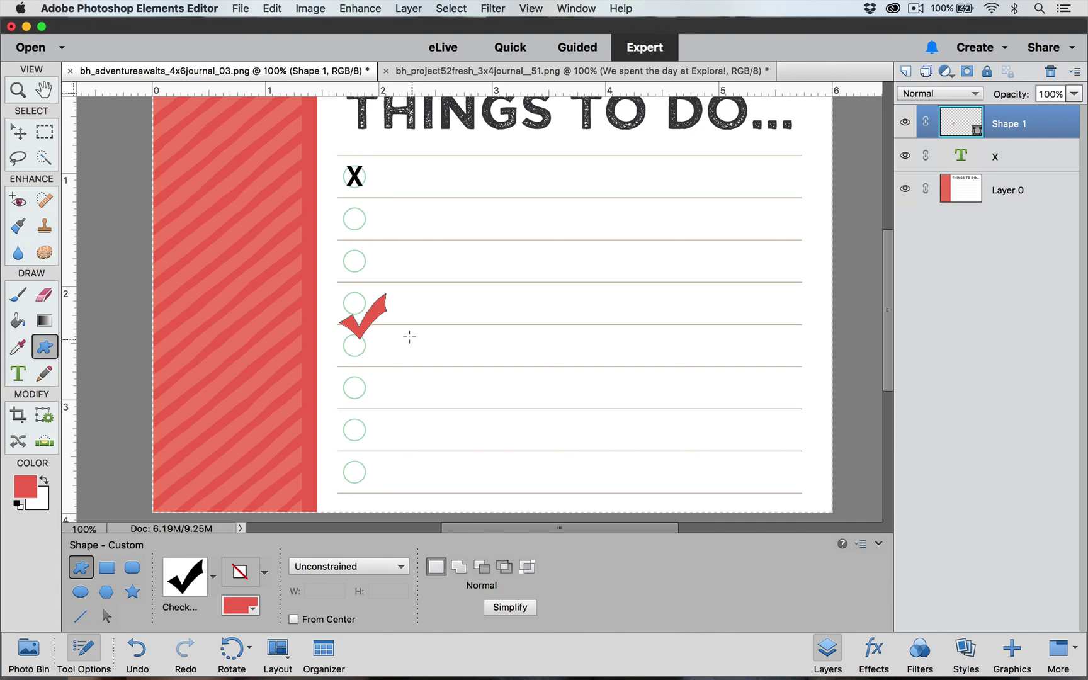
{"action": "left_click", "coordinate": [18, 132]}
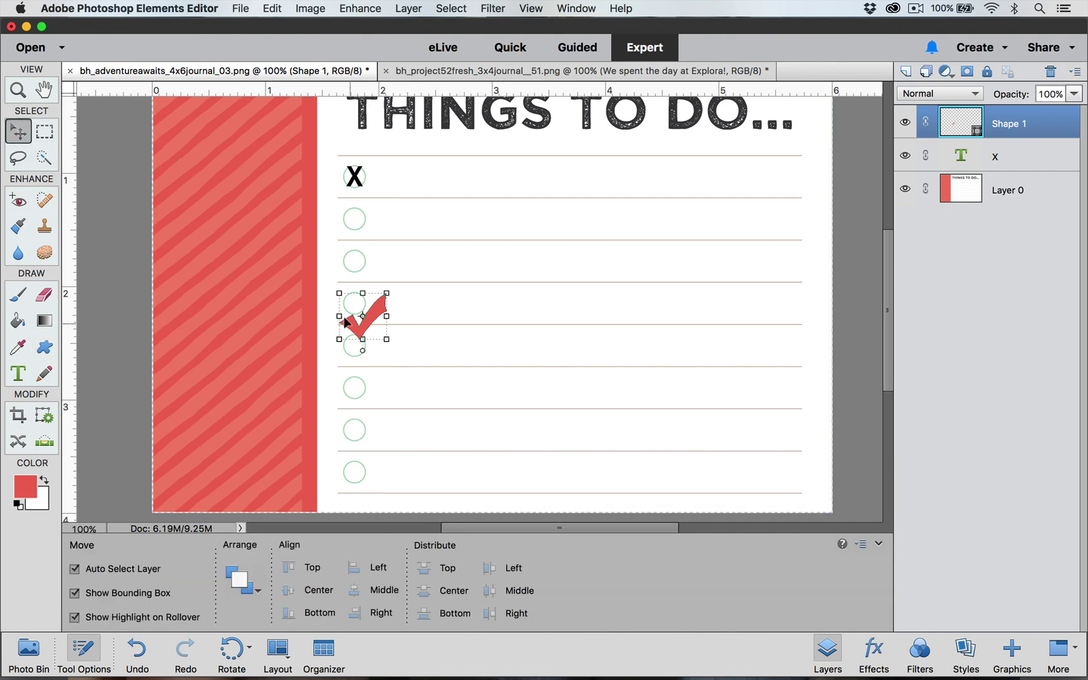
{"action": "left_click_drag", "start_coordinate": [372, 303], "coordinate": [373, 285]}
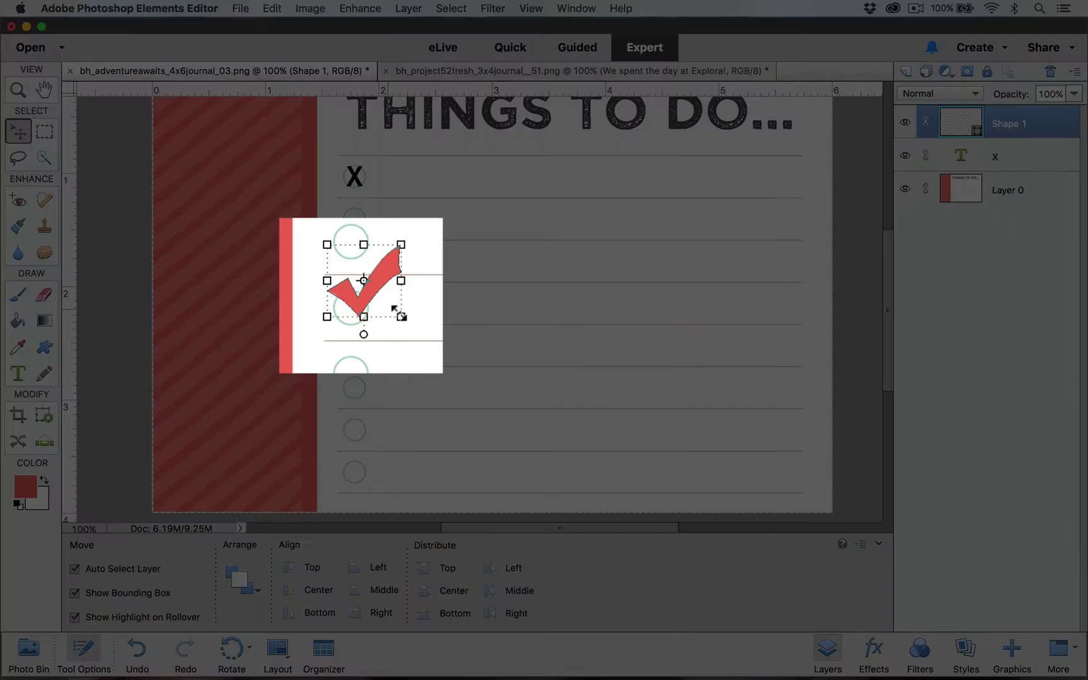
Scale the checkmark down to about 92% and nudge it into place.
{"action": "left_click", "coordinate": [385, 307]}
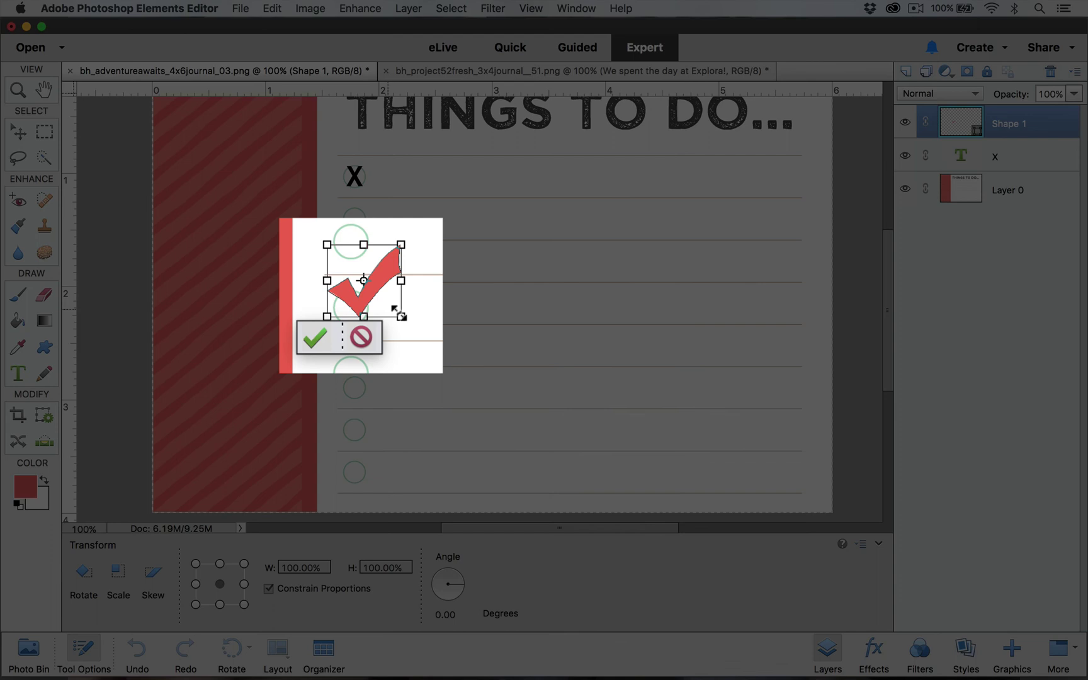
{"action": "mouse_move", "coordinate": [398, 312]}
{"action": "left_mouse_down"}
{"action": "mouse_move", "coordinate": [380, 294]}
{"action": "mouse_move", "coordinate": [395, 310]}
{"action": "mouse_move", "coordinate": [381, 307]}
{"action": "left_mouse_up"}
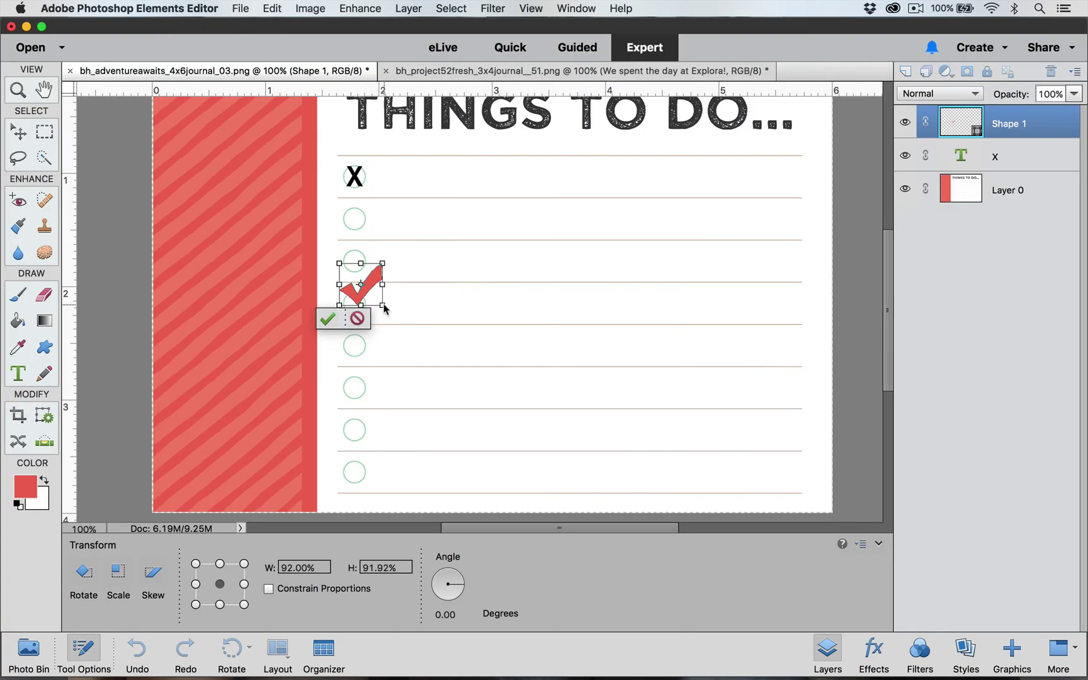
{"action": "left_click", "coordinate": [328, 319]}
{"action": "left_click_drag", "start_coordinate": [360, 287], "coordinate": [359, 295]}
{"action": "left_click", "coordinate": [399, 335]}
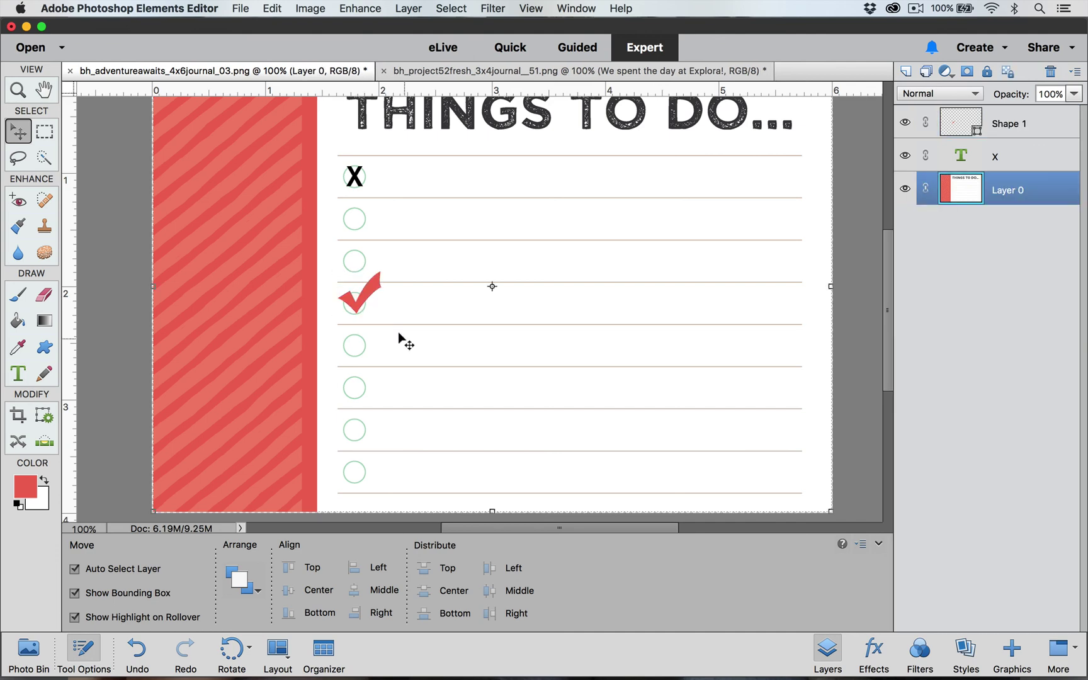